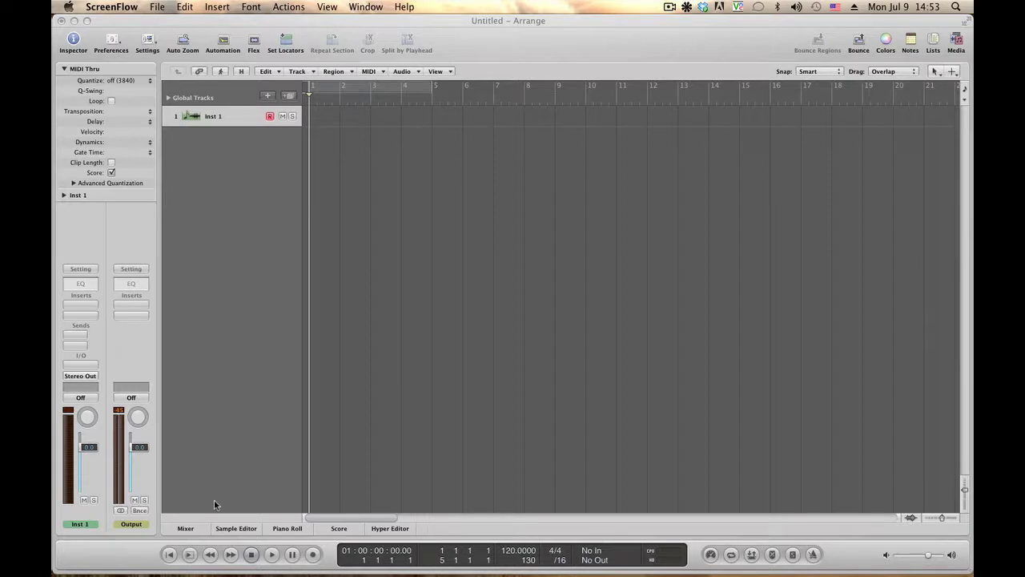
{"action": "left_click", "coordinate": [196, 528]}
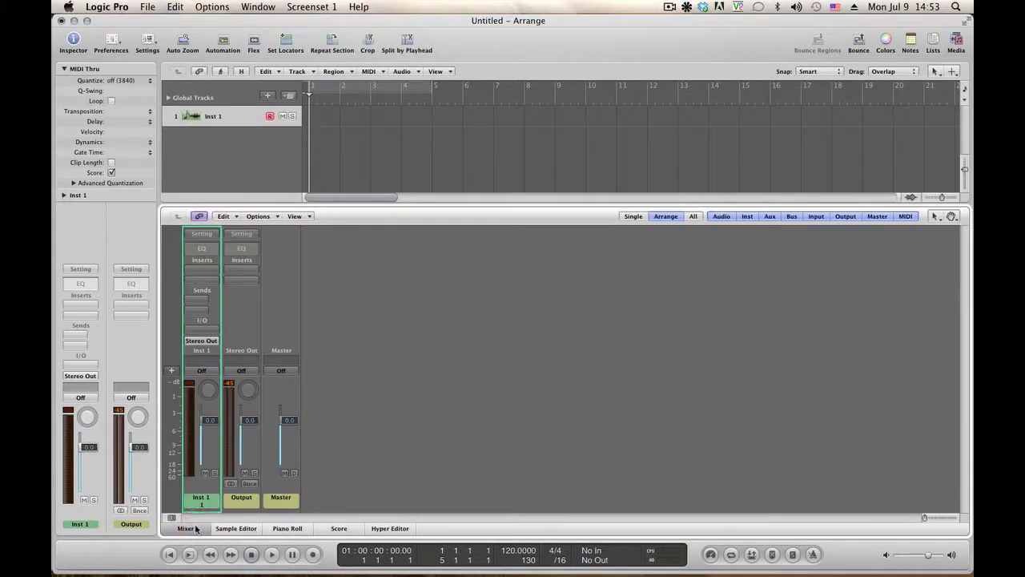
{"action": "left_click", "coordinate": [197, 528]}
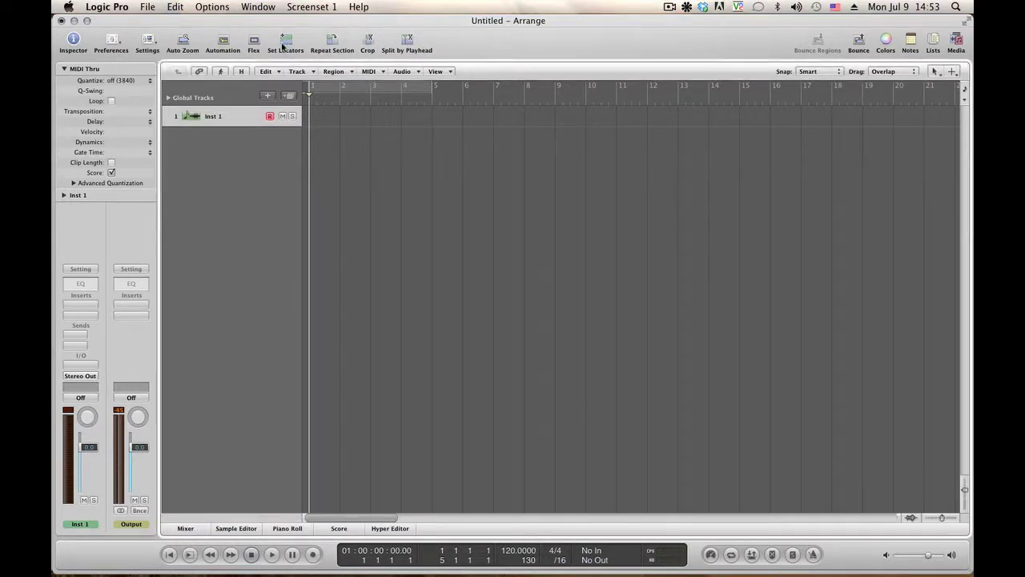
{"action": "left_click", "coordinate": [258, 8]}
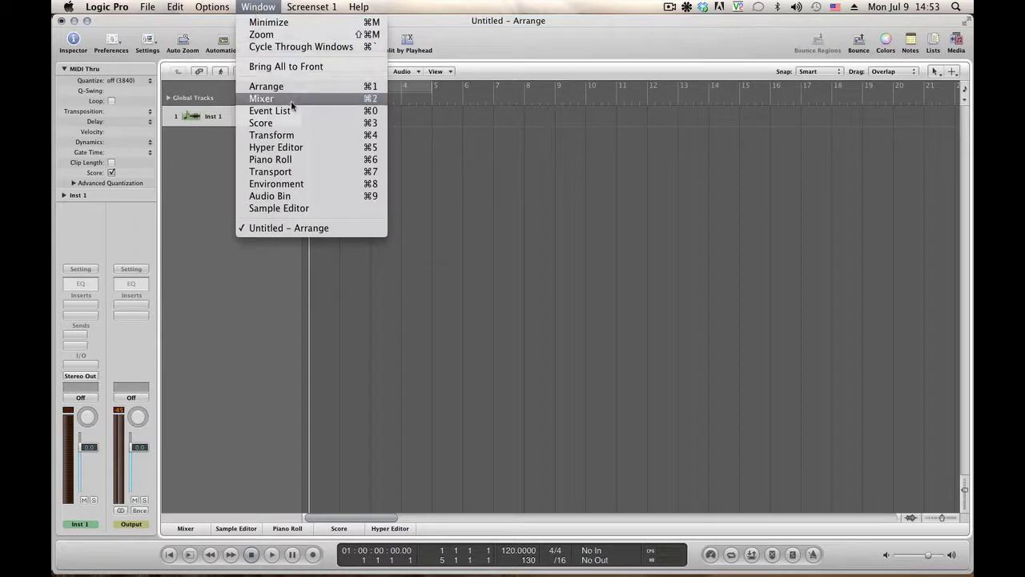
{"action": "left_click", "coordinate": [580, 25]}
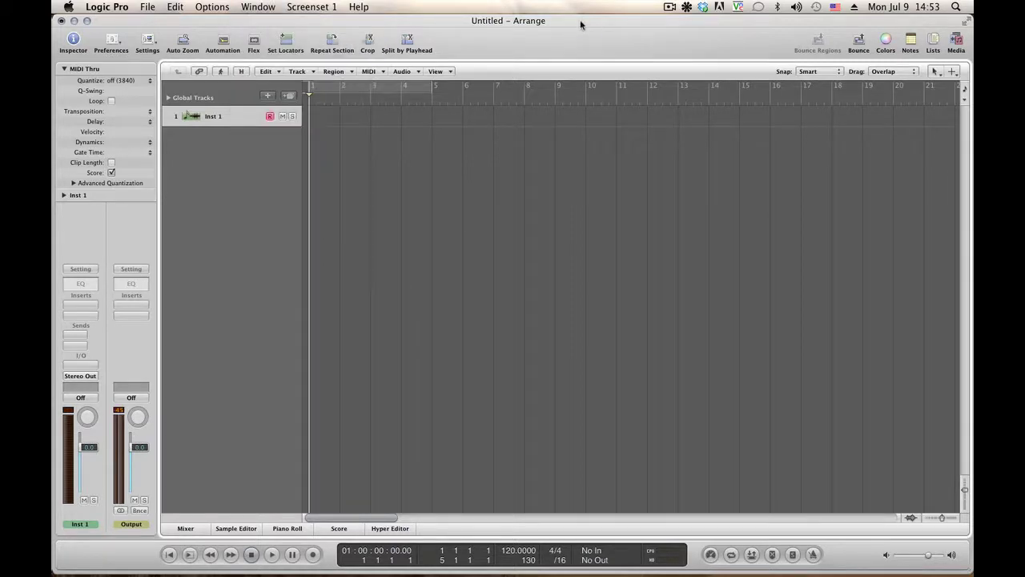
- Open the Mixer in its own window and create two mono auxiliary channel strips with ascending inputs starting at Bus 1
{"action": "key", "text": "super+2"}
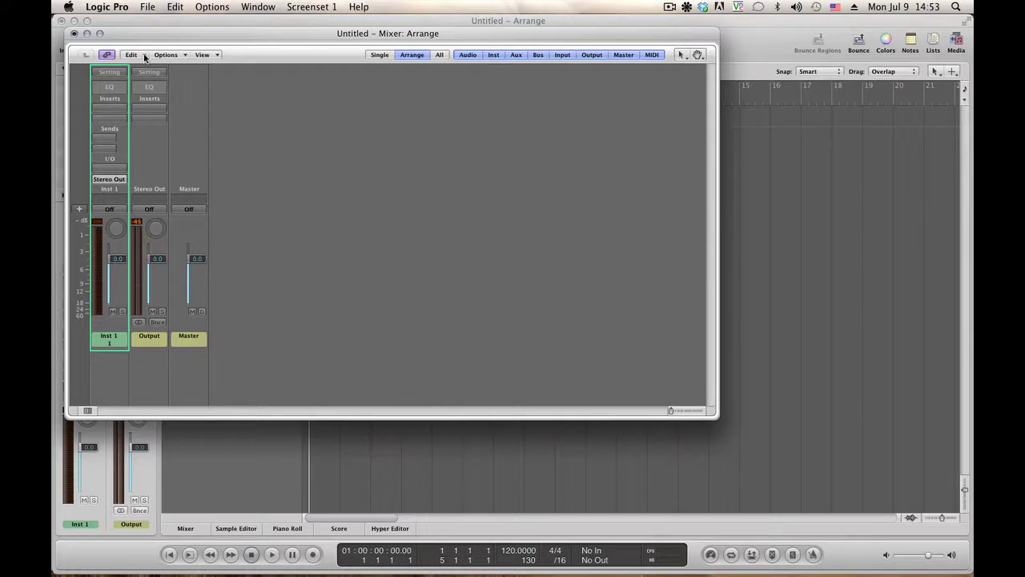
{"action": "left_click", "coordinate": [177, 56]}
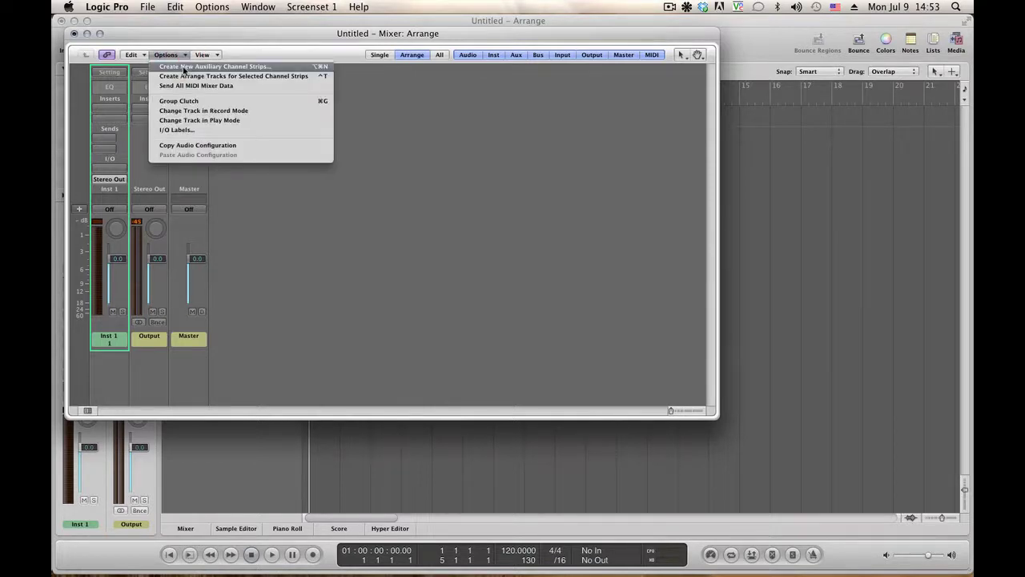
{"action": "left_click", "coordinate": [183, 68]}
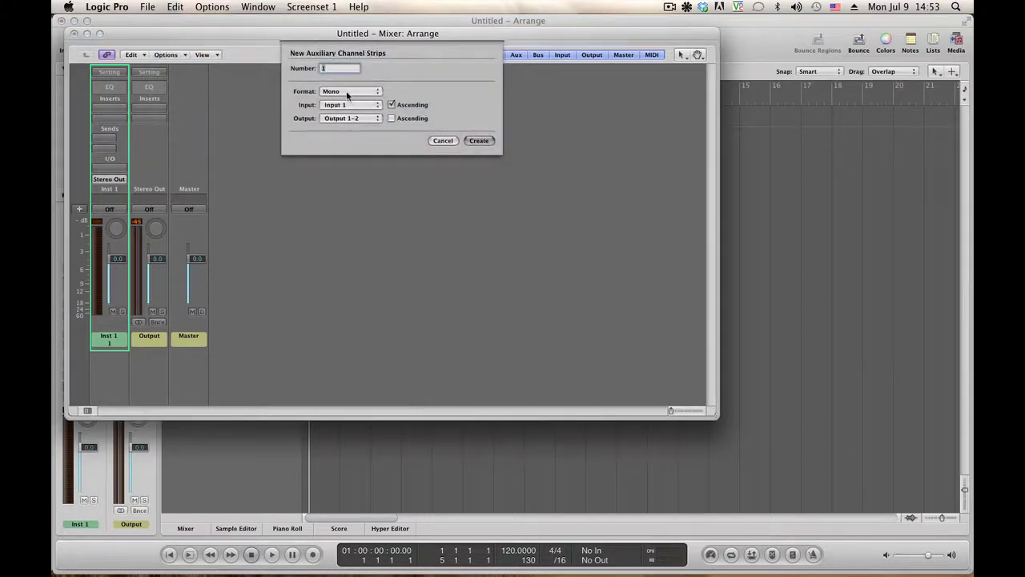
{"action": "type", "text": "2"}
{"action": "left_click", "coordinate": [351, 107]}
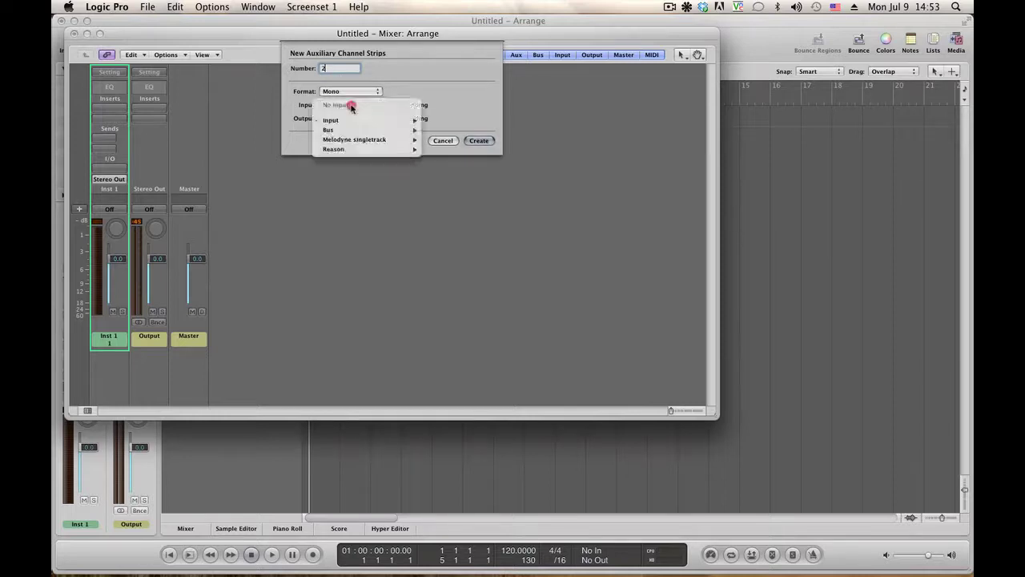
{"action": "mouse_move", "coordinate": [360, 130]}
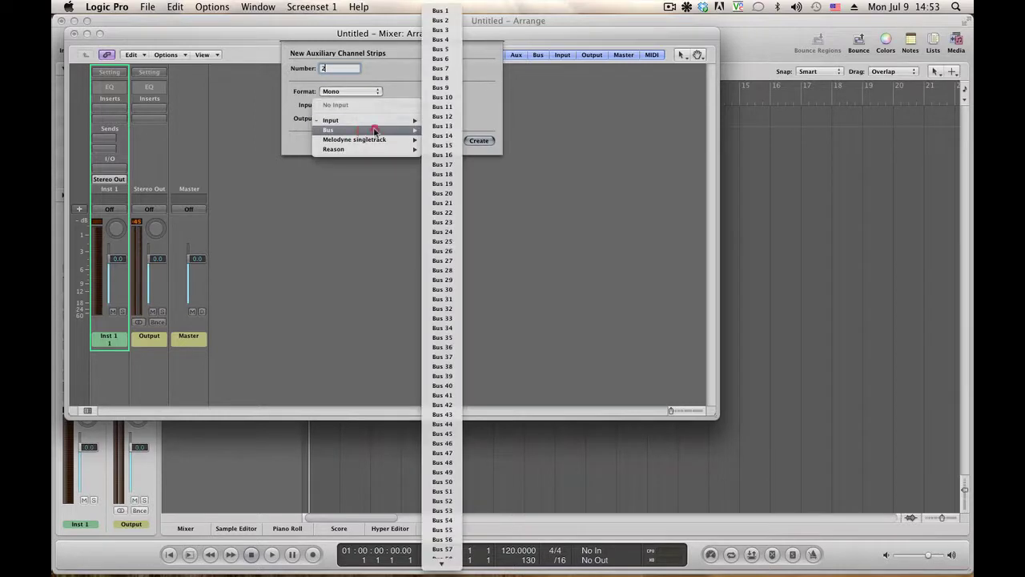
{"action": "left_click", "coordinate": [445, 11]}
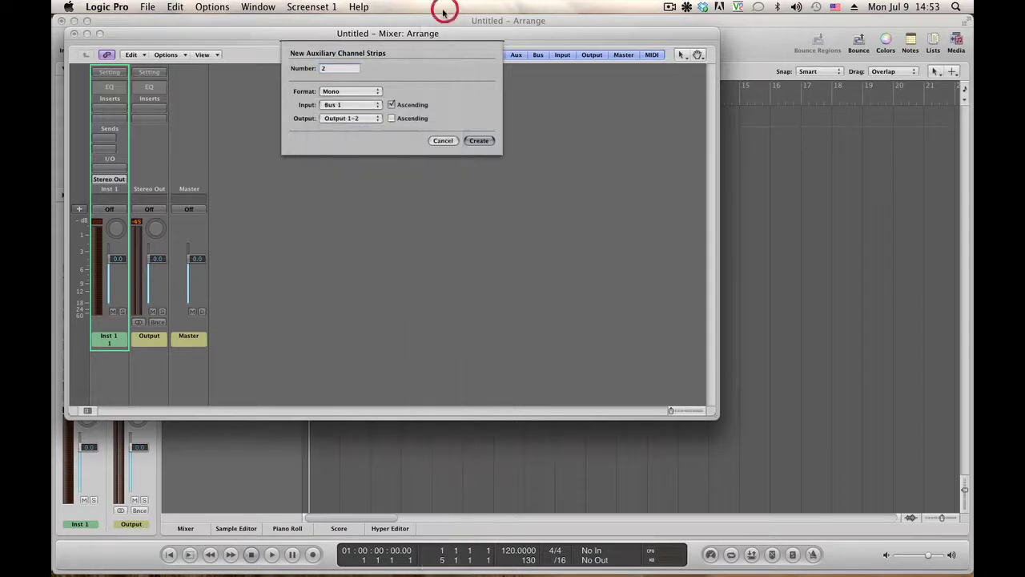
{"action": "left_click", "coordinate": [479, 141]}
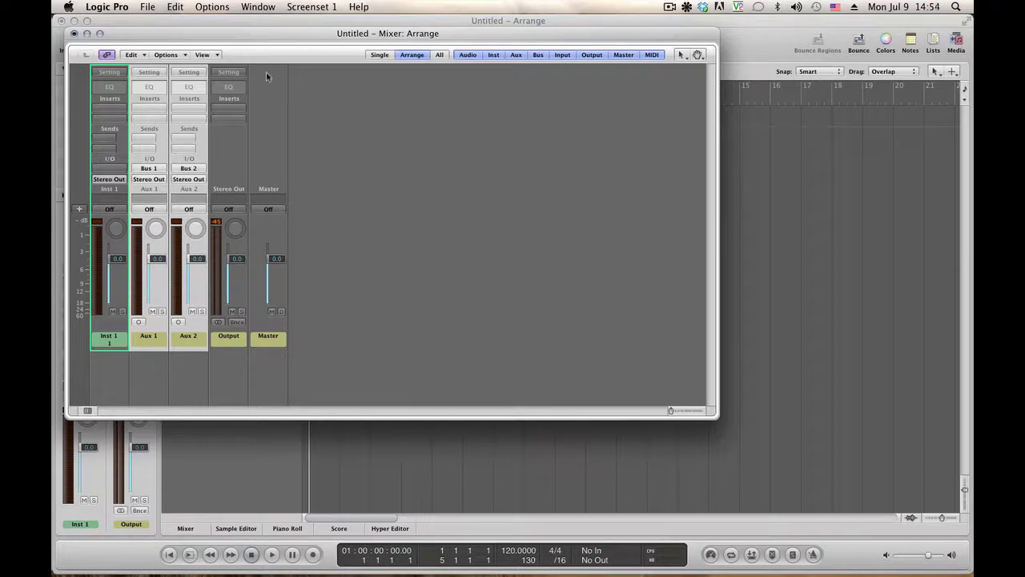
- Create five stereo auxiliary channel strips with ascending inputs starting at Bus 3 and output 1-2, leaving no new strip selected
{"action": "left_click", "coordinate": [183, 58]}
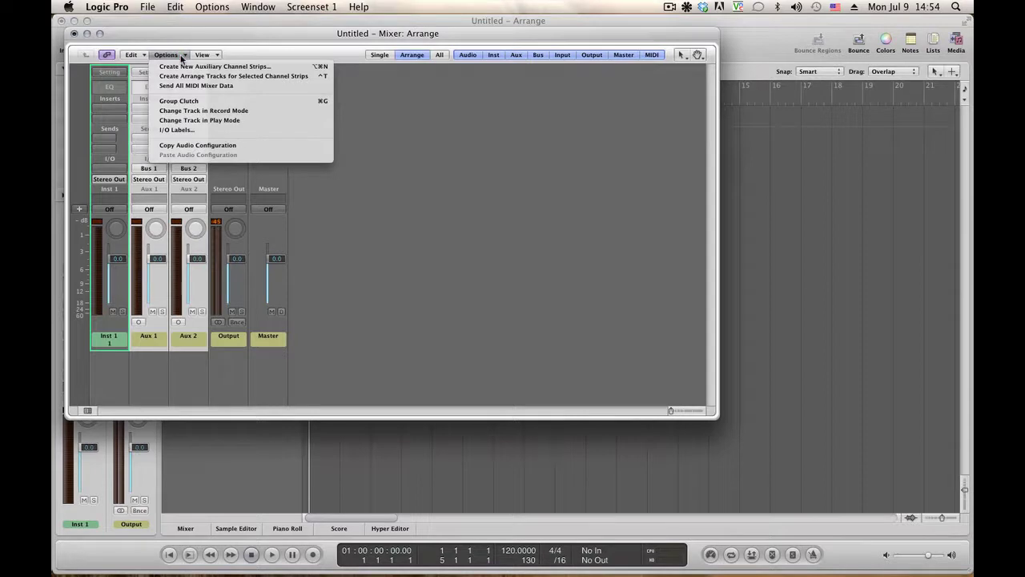
{"action": "left_click", "coordinate": [190, 67]}
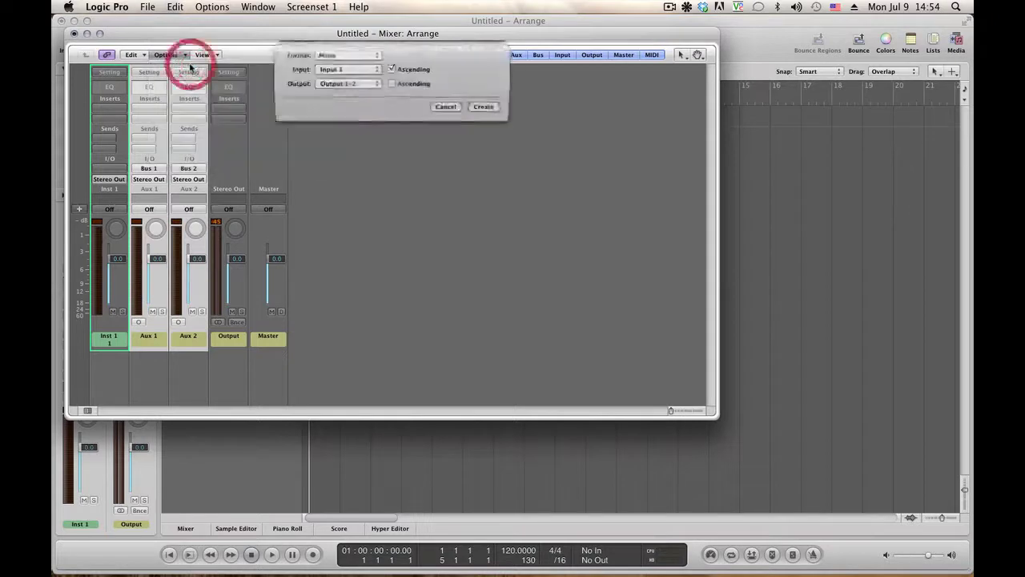
{"action": "left_click", "coordinate": [347, 91]}
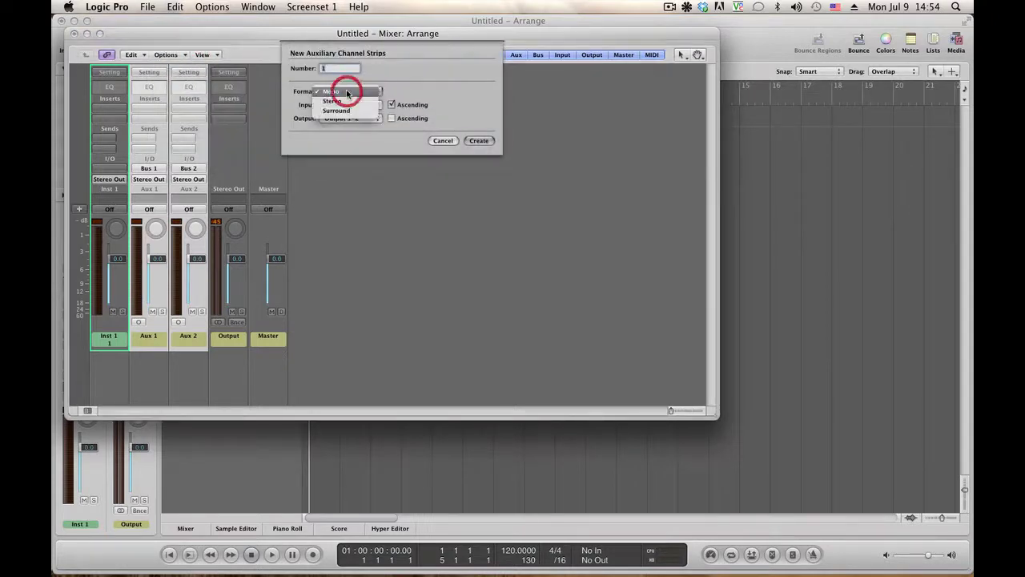
{"action": "left_click", "coordinate": [344, 100]}
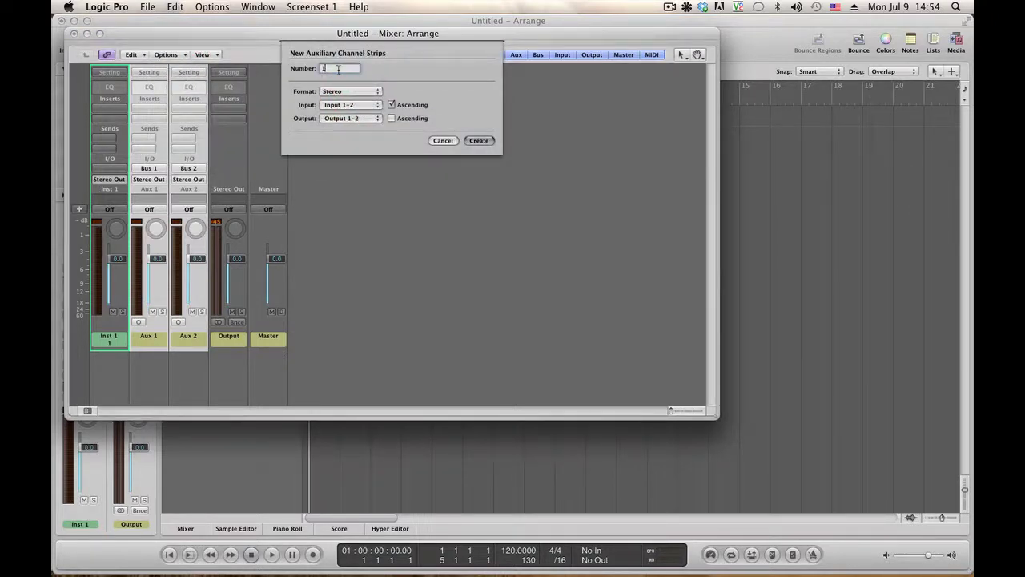
{"action": "double_click", "coordinate": [338, 69]}
{"action": "type", "text": "5"}
{"action": "left_click_drag", "start_coordinate": [337, 105], "coordinate": [445, 31]}
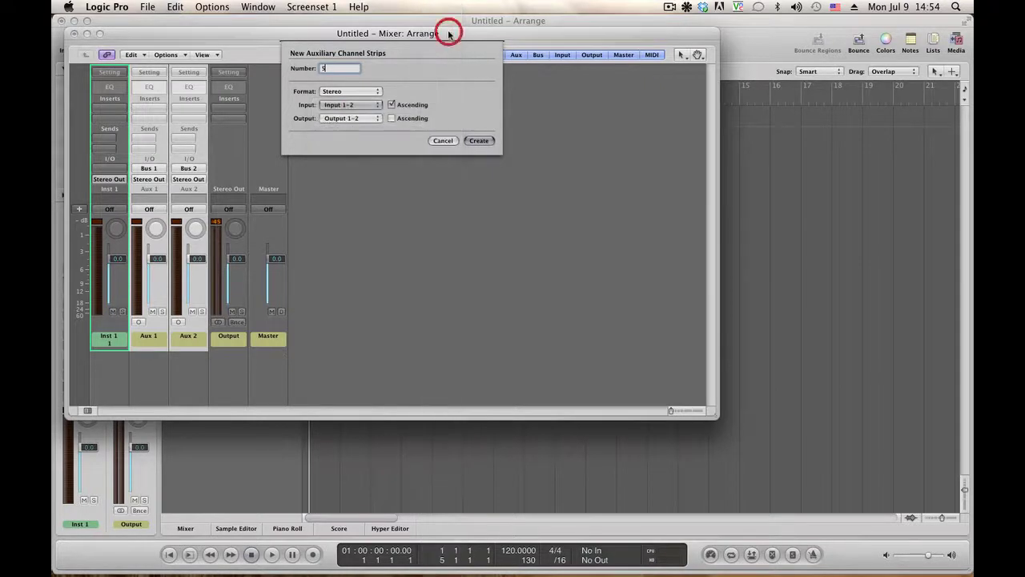
{"action": "left_click", "coordinate": [488, 141]}
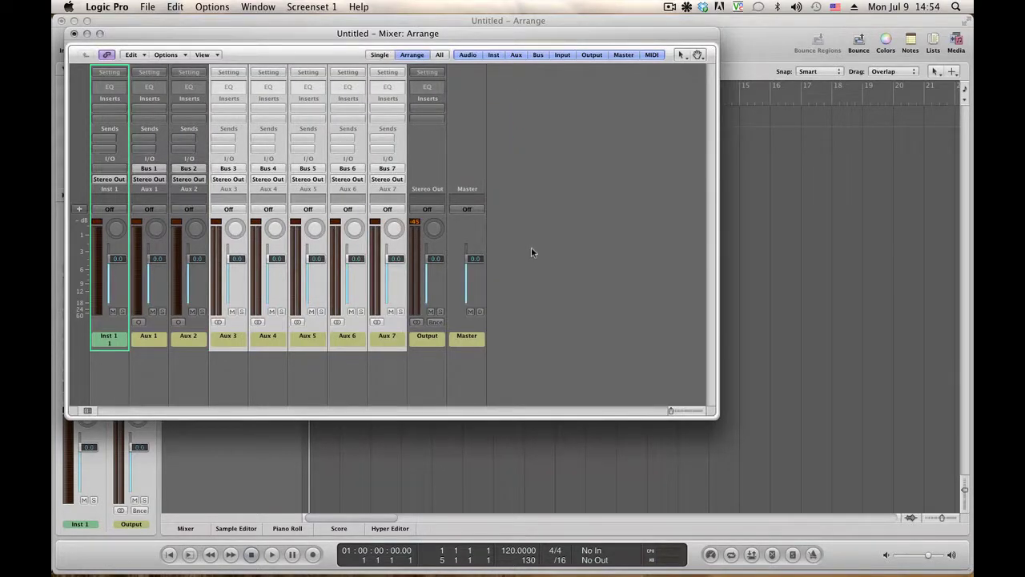
{"action": "left_click", "coordinate": [577, 238]}
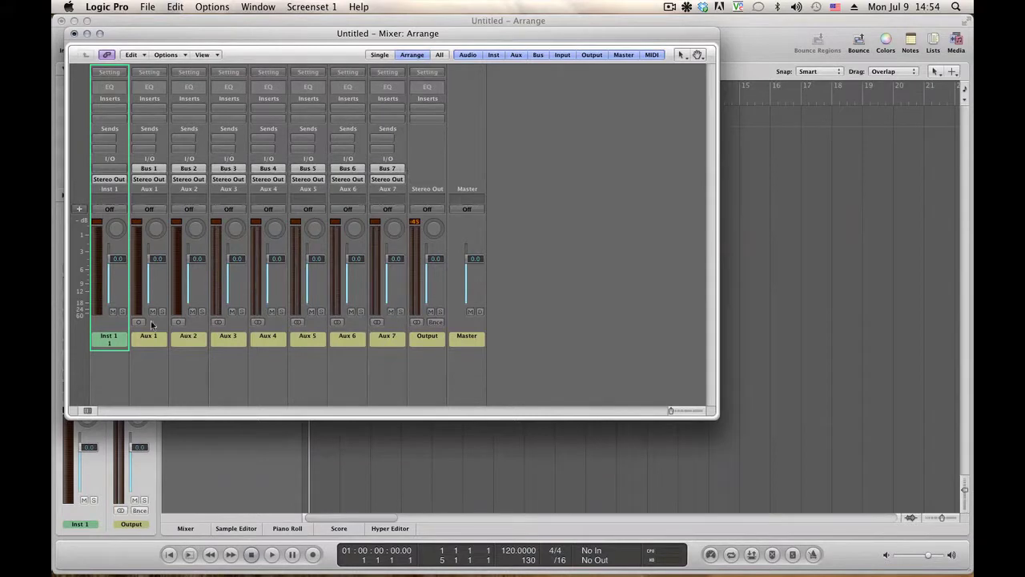
{"action": "left_click", "coordinate": [111, 139]}
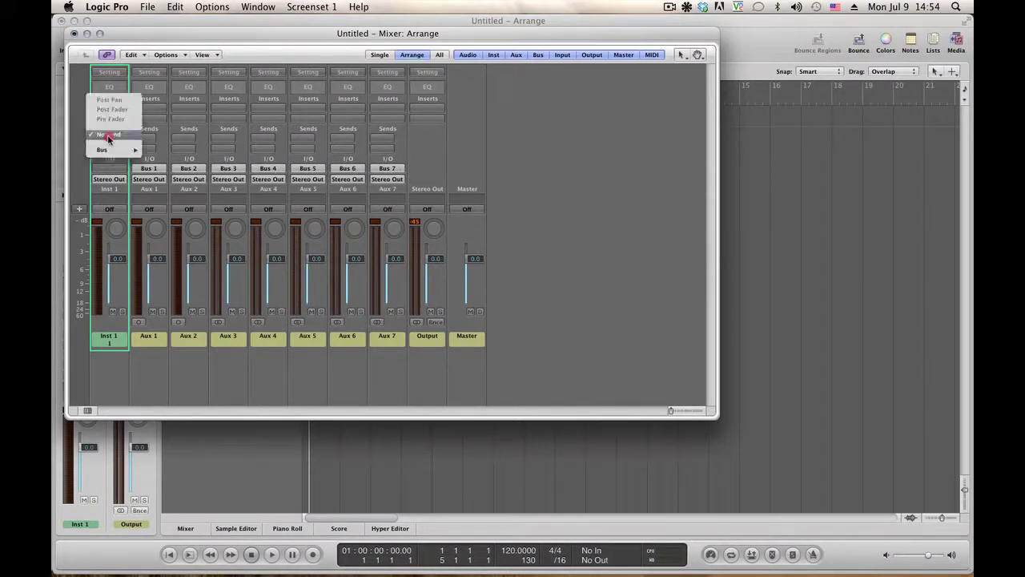
{"action": "mouse_move", "coordinate": [109, 150]}
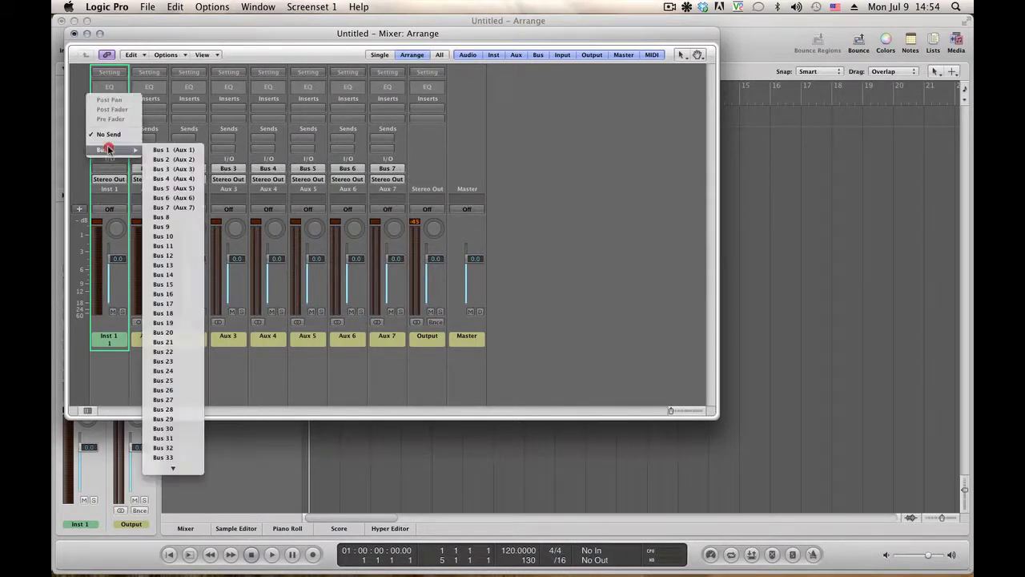
{"action": "left_click", "coordinate": [710, 206]}
- Rename the Aux 1 channel strip as Reverb L and the Aux 2 channel strip as REV R
{"action": "double_click", "coordinate": [156, 339]}
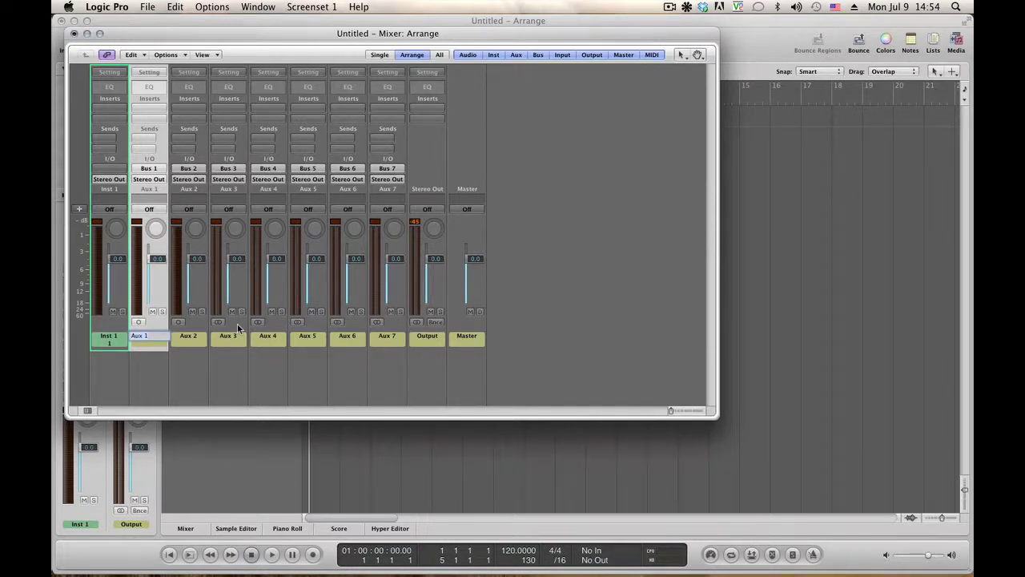
{"action": "type", "text": "Reverb L"}
{"action": "key", "text": "Return"}
{"action": "double_click", "coordinate": [184, 337]}
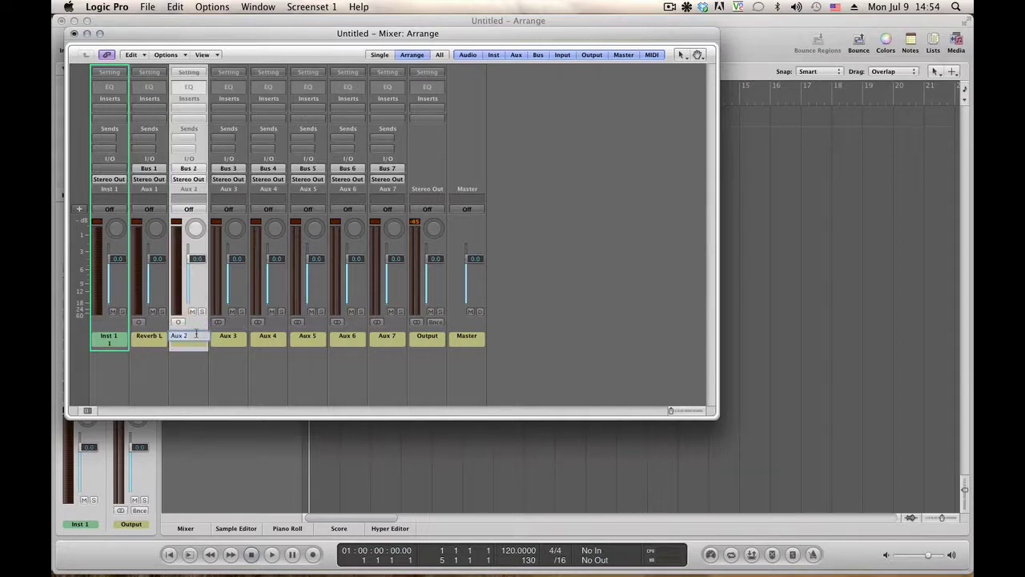
{"action": "type", "text": "REV R"}
{"action": "key", "text": "Return"}
- Shorten the name of the Reverb L channel strip to REV L
{"action": "double_click", "coordinate": [152, 336]}
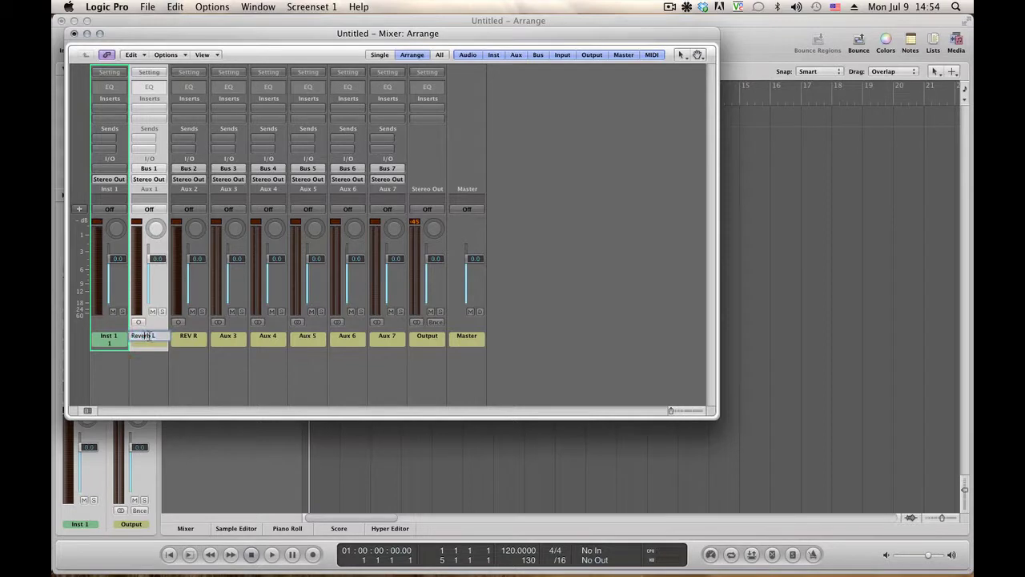
{"action": "left_click", "coordinate": [148, 336]}
{"action": "key", "text": "BackSpace"}
{"action": "key", "text": "BackSpace"}
{"action": "key", "text": "BackSpace"}
{"action": "key", "text": "BackSpace"}
{"action": "key", "text": "BackSpace"}
{"action": "type", "text": "EV"}
{"action": "key", "text": "Return"}
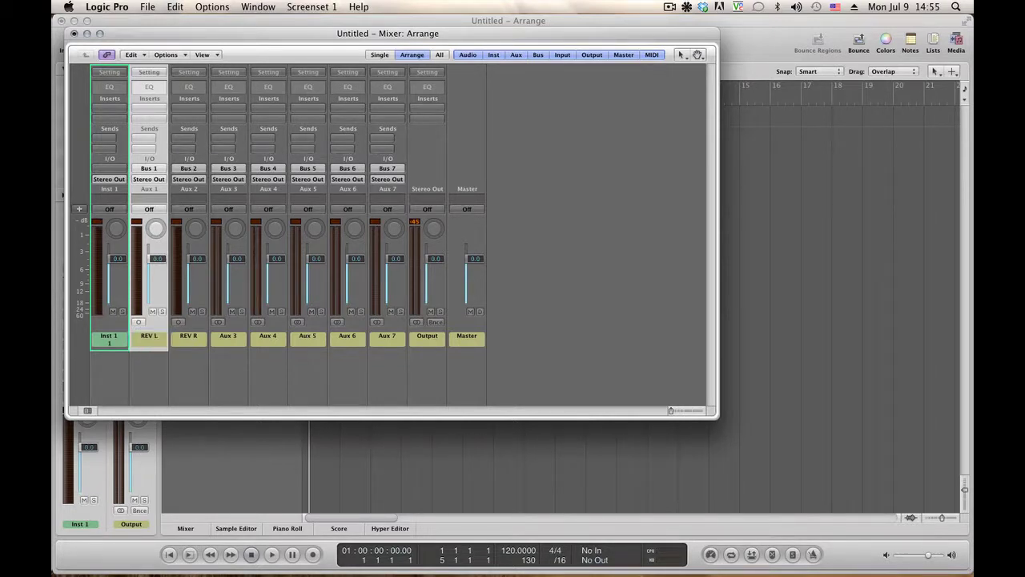
- Rename the Aux 3 channel strip as Rev Med and the Aux 4 channel strip as Rev Long
{"action": "double_click", "coordinate": [230, 337]}
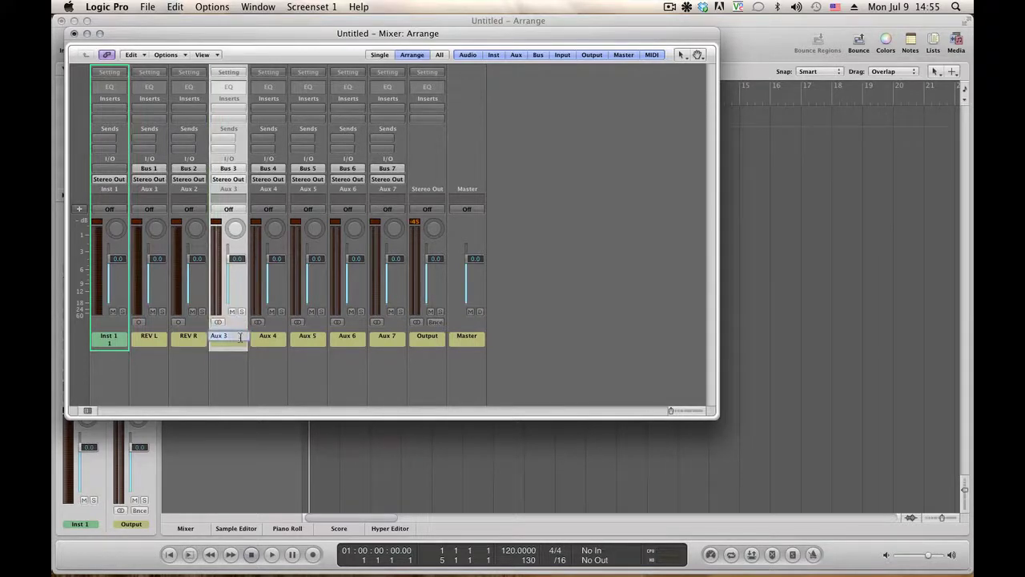
{"action": "type", "text": "Rev Med"}
{"action": "key", "text": "Return"}
{"action": "double_click", "coordinate": [274, 337]}
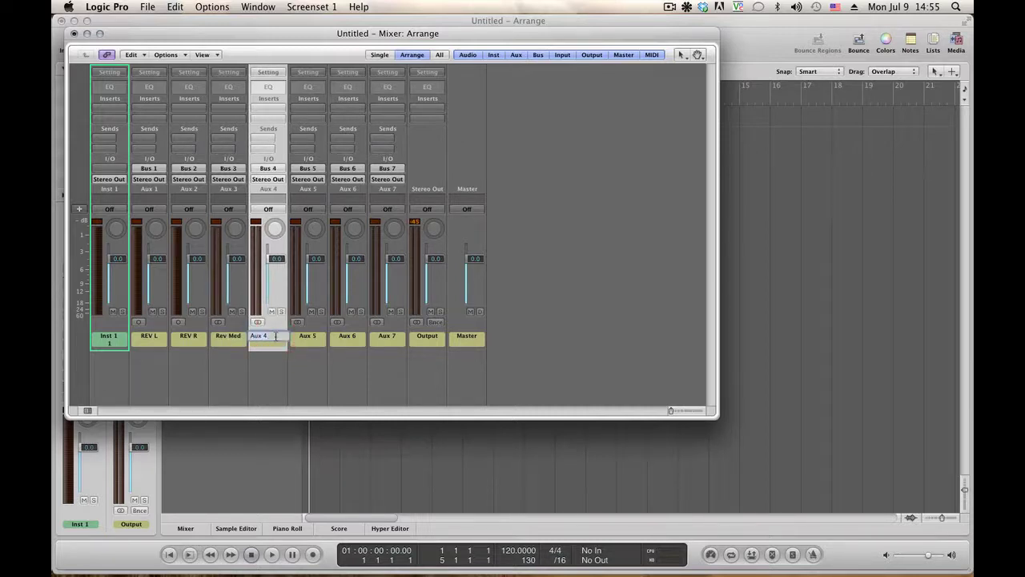
{"action": "type", "text": "Rev Long"}
{"action": "key", "text": "Return"}
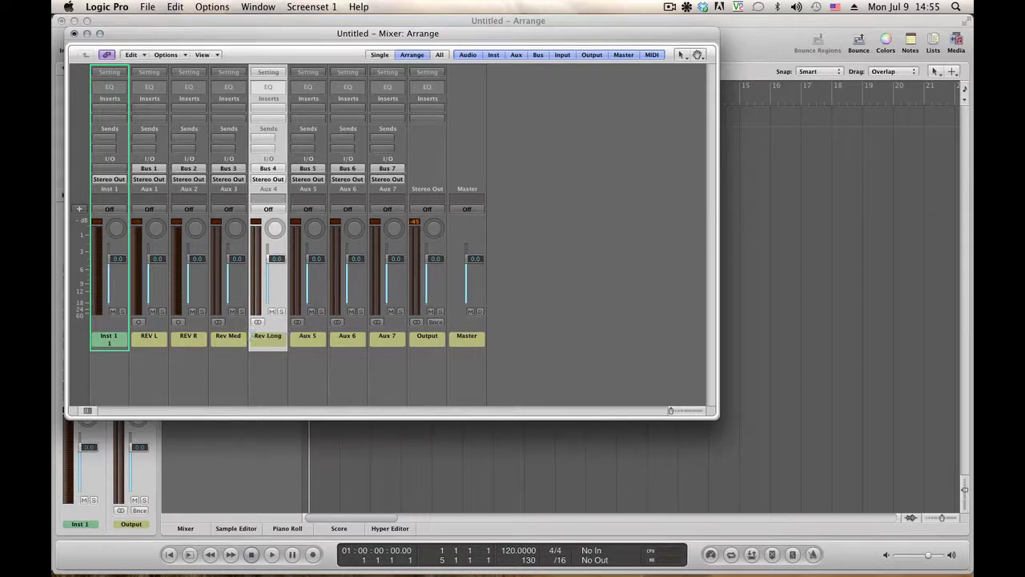
- Rename the Aux 5 channel strip as Stereo and the Aux 6 channel strip as Tape Del
{"action": "double_click", "coordinate": [311, 337]}
{"action": "type", "text": "Stereo"}
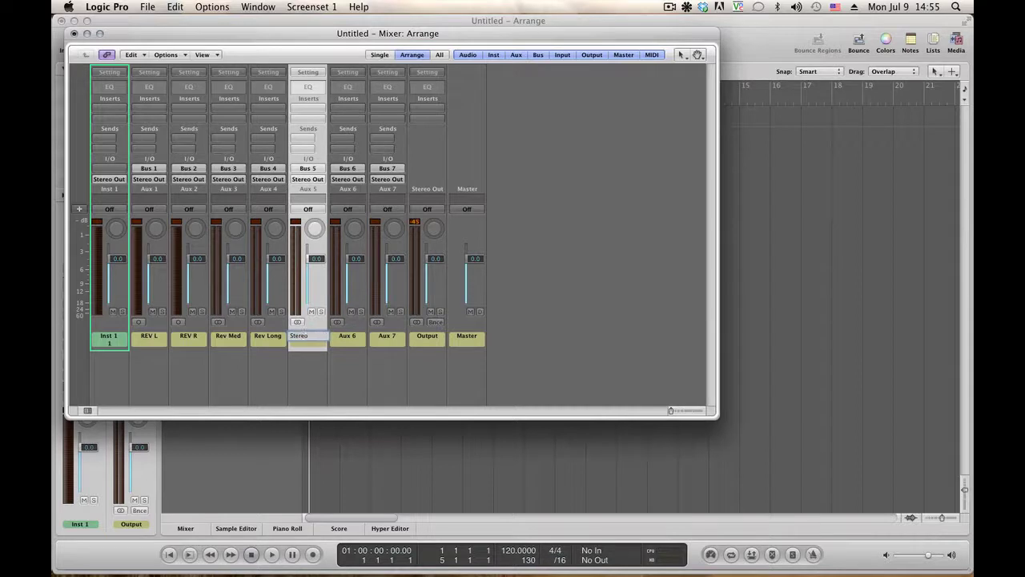
{"action": "key", "text": "Return"}
{"action": "double_click", "coordinate": [346, 336]}
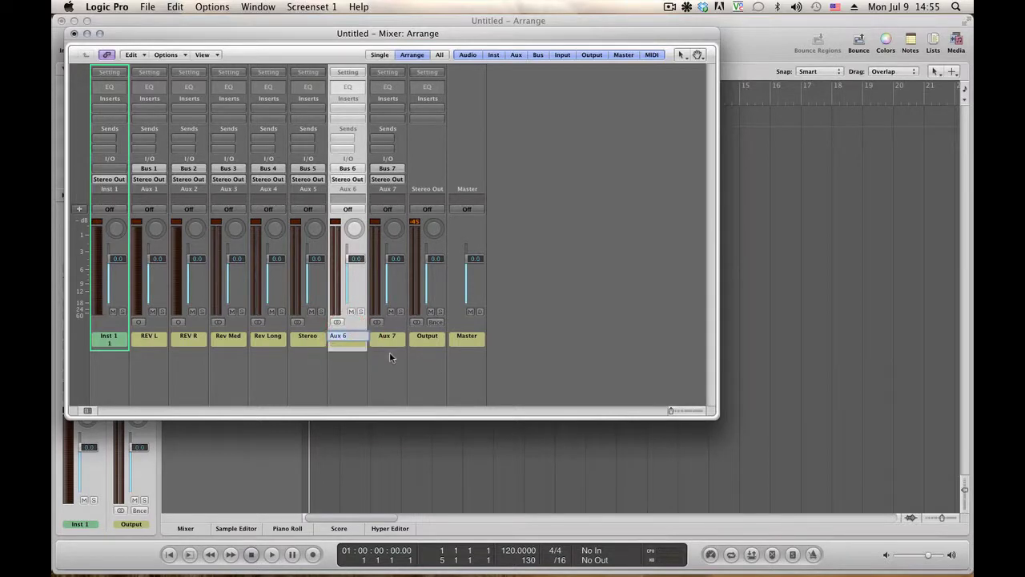
{"action": "type", "text": "Tape Del"}
{"action": "key", "text": "Return"}
- Rename the Aux 7 channel strip as Stereo Del
{"action": "double_click", "coordinate": [389, 337]}
{"action": "type", "text": "Stereo De"}
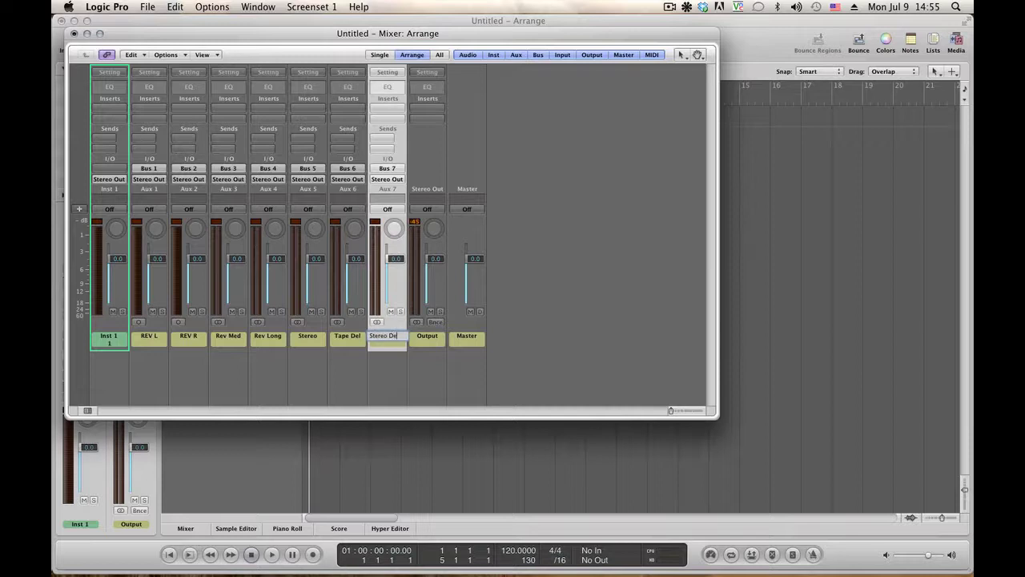
{"action": "type", "text": "l"}
{"action": "key", "text": "Return"}
- Pan the REV L channel strip fully left to -64 and pan the REV R channel strip to the right
{"action": "left_click_drag", "start_coordinate": [157, 228], "coordinate": [166, 328]}
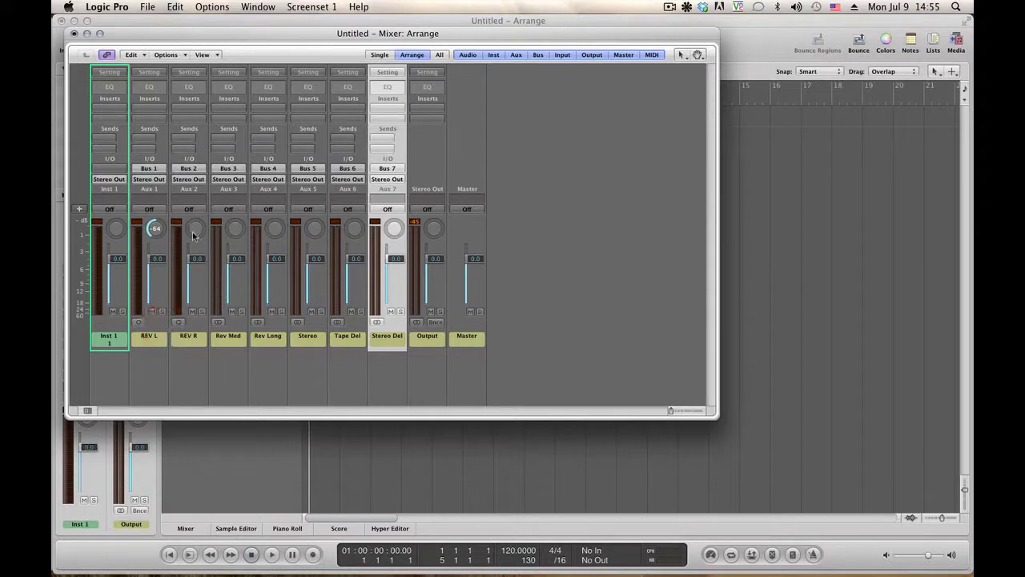
{"action": "left_click_drag", "start_coordinate": [196, 232], "coordinate": [213, 123]}
- Insert the mono PlatinumVerb reverb in the first insert slot of the REV L channel strip
{"action": "left_click", "coordinate": [154, 108]}
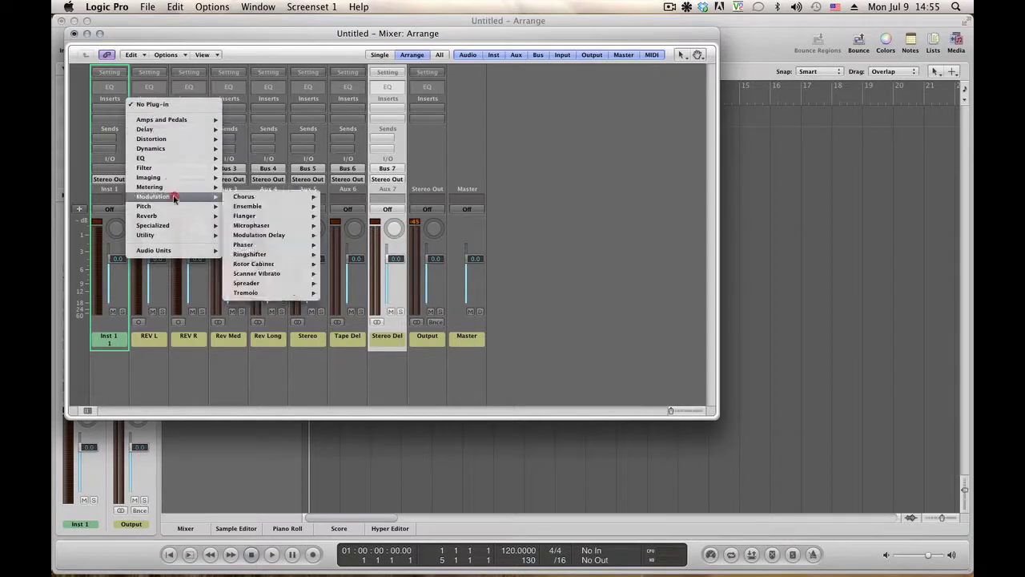
{"action": "mouse_move", "coordinate": [188, 217]}
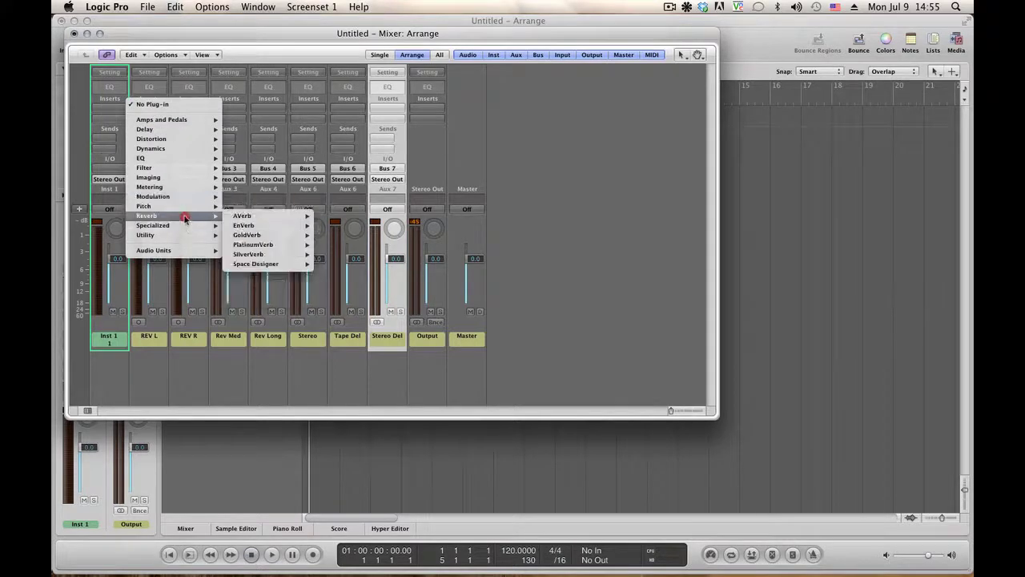
{"action": "mouse_move", "coordinate": [246, 236]}
{"action": "mouse_move", "coordinate": [271, 245]}
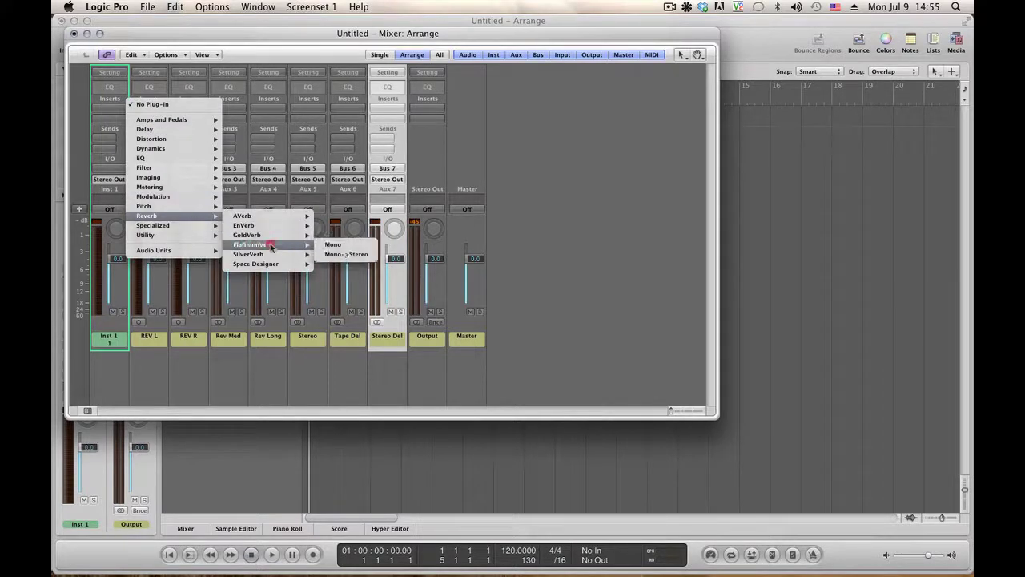
{"action": "left_click", "coordinate": [337, 248]}
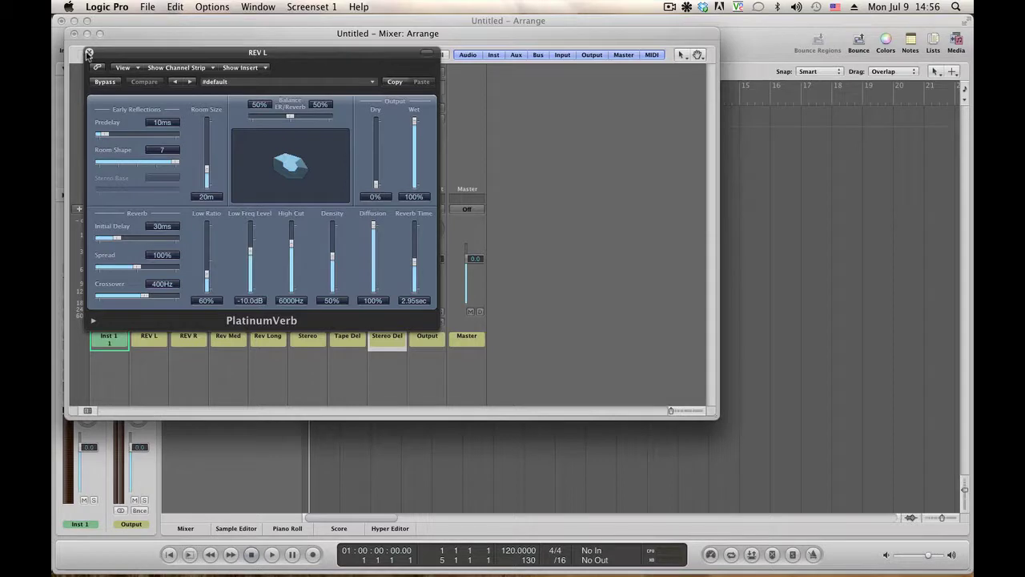
- Insert the mono PlatinumVerb reverb in the first insert slot of the REV R channel strip
{"action": "left_click", "coordinate": [89, 53]}
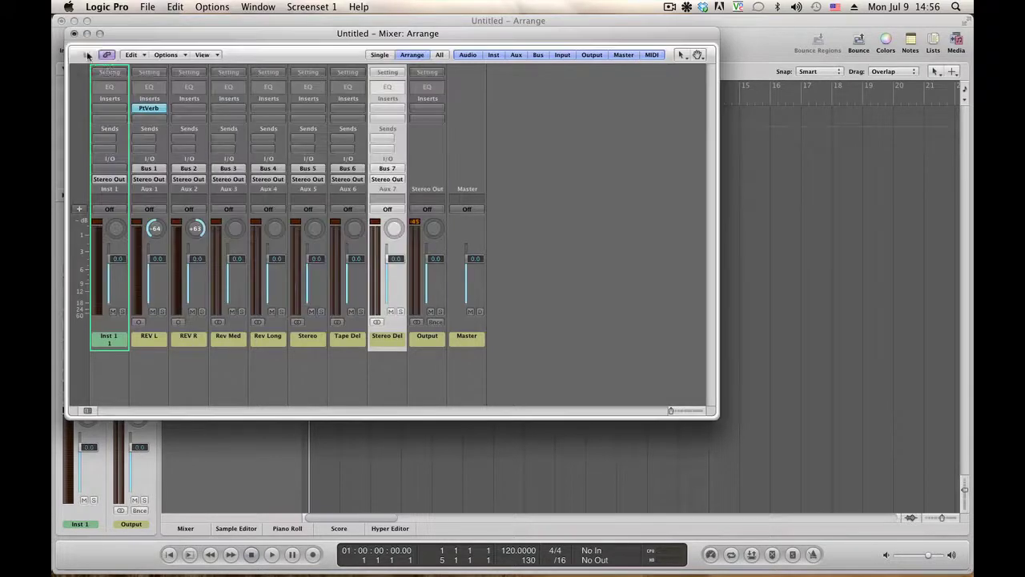
{"action": "left_click", "coordinate": [193, 115]}
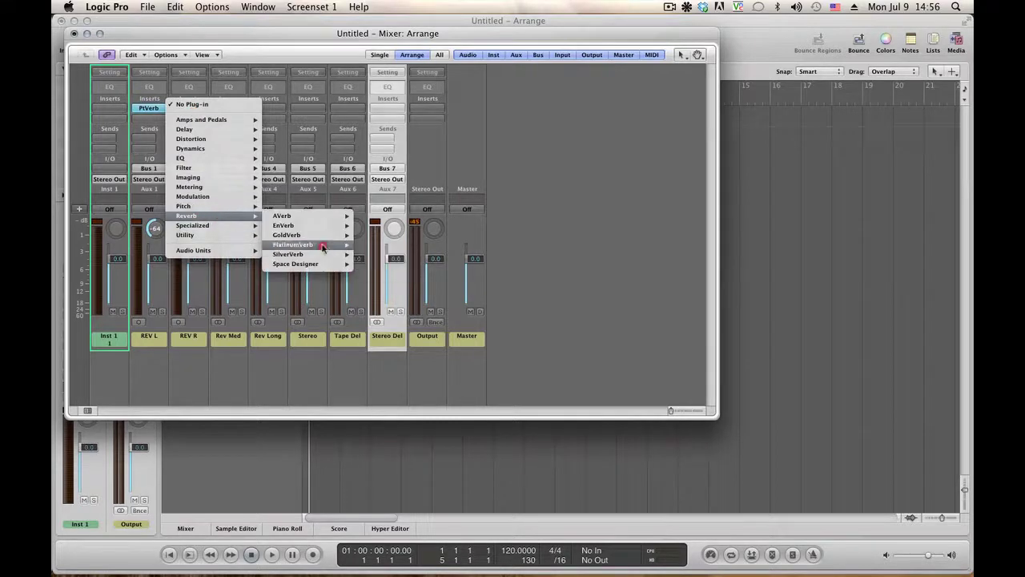
{"action": "mouse_move", "coordinate": [325, 245]}
{"action": "left_click", "coordinate": [385, 253]}
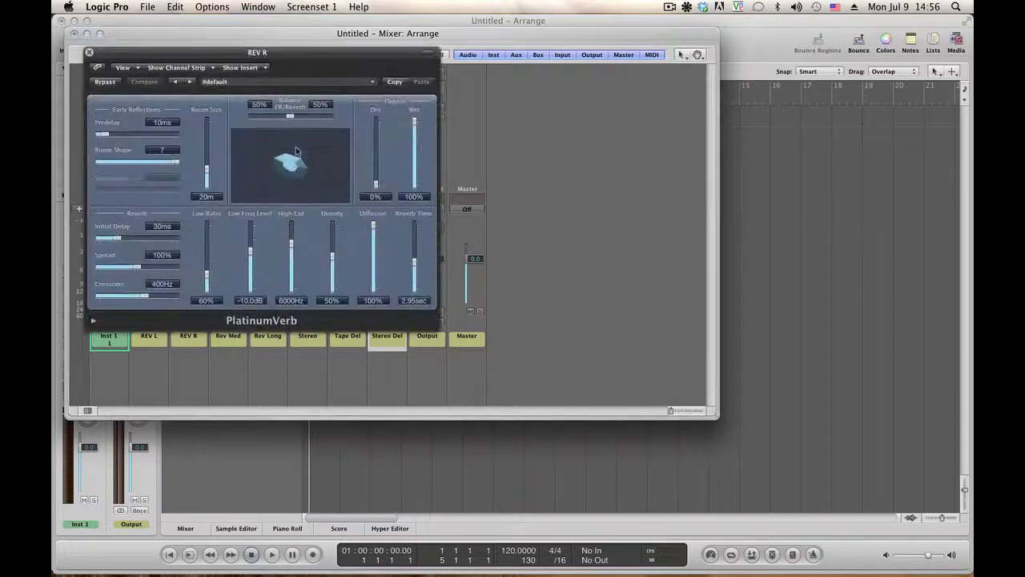
{"action": "left_click", "coordinate": [89, 53]}
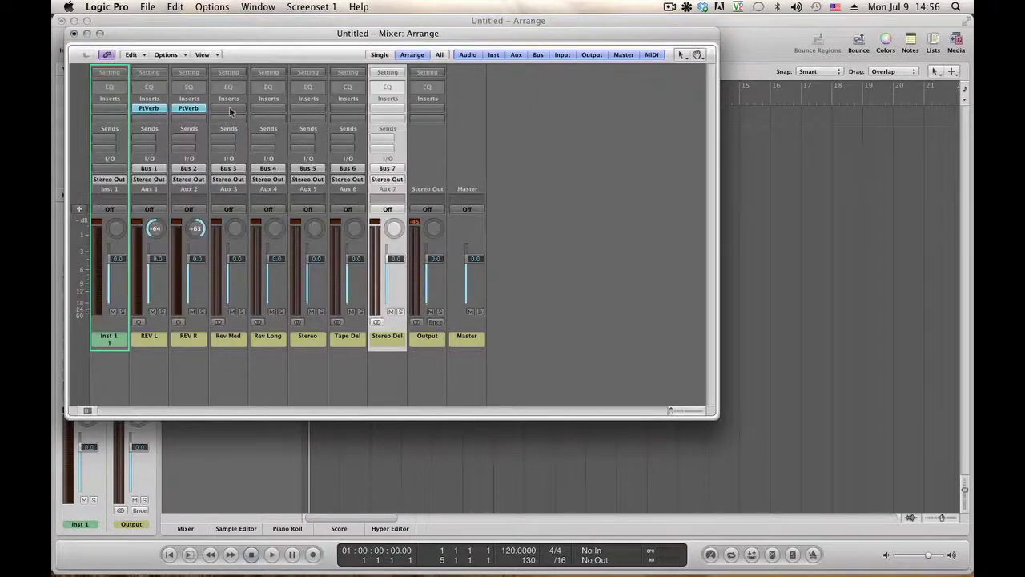
- Insert the stereo Space Designer reverb in the first insert slot of the Rev Med channel strip
{"action": "left_click", "coordinate": [229, 109]}
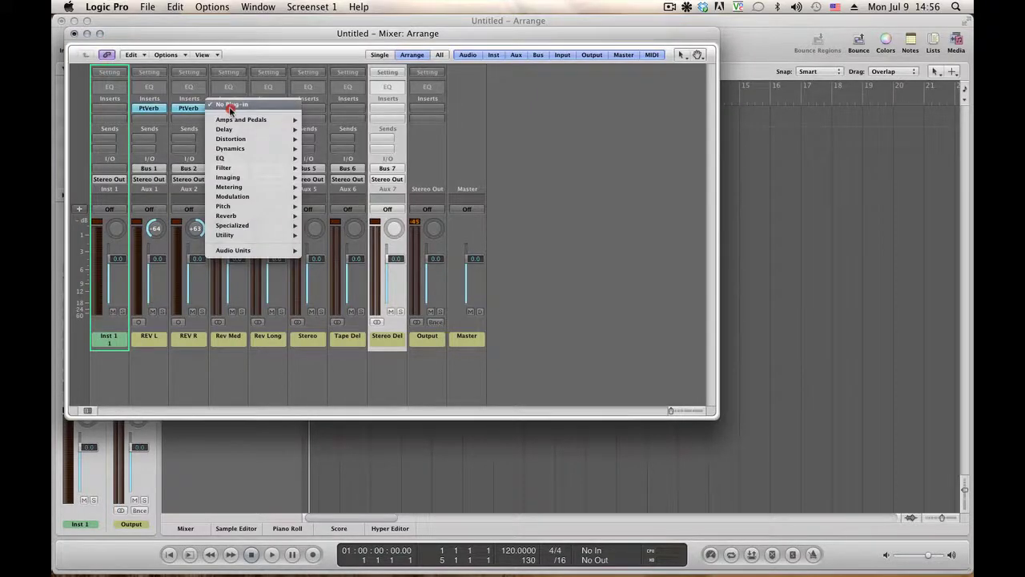
{"action": "mouse_move", "coordinate": [277, 215]}
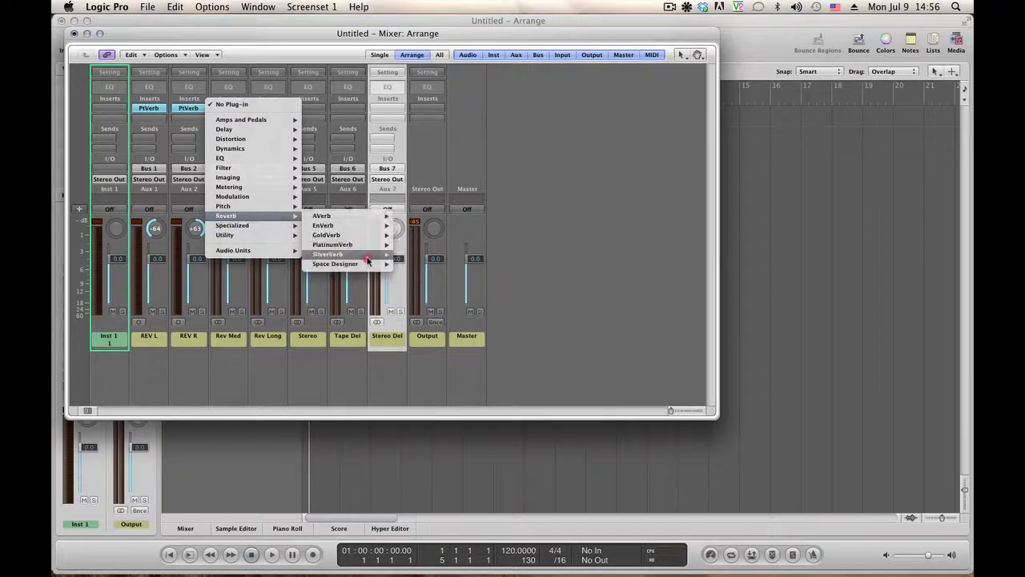
{"action": "mouse_move", "coordinate": [371, 265]}
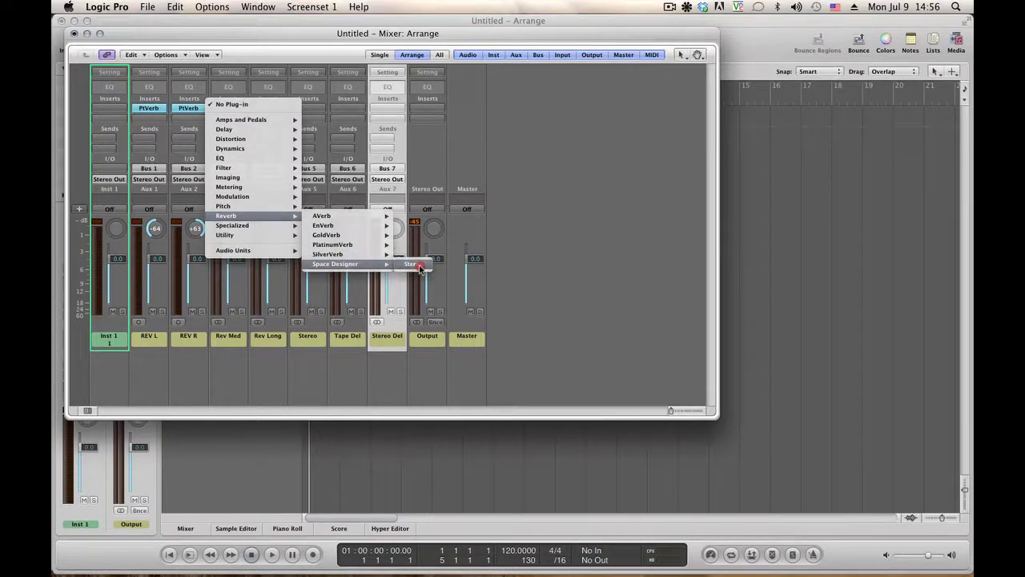
{"action": "left_click", "coordinate": [413, 264]}
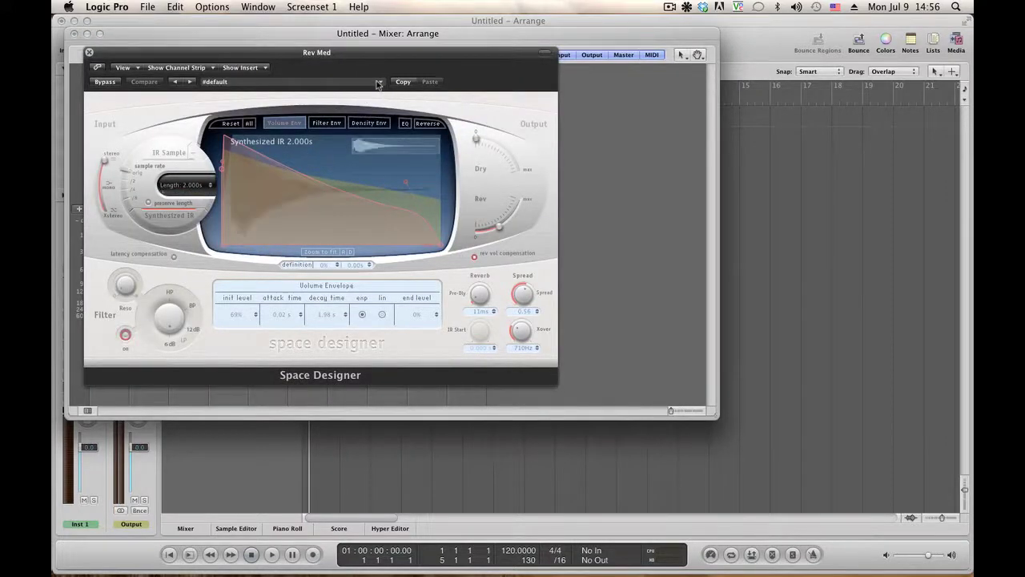
- Load the 2.0s Medium Hall setting from the medium halls in Rev Med's Space Designer and raise its reverb output to maximum
{"action": "left_click", "coordinate": [378, 83]}
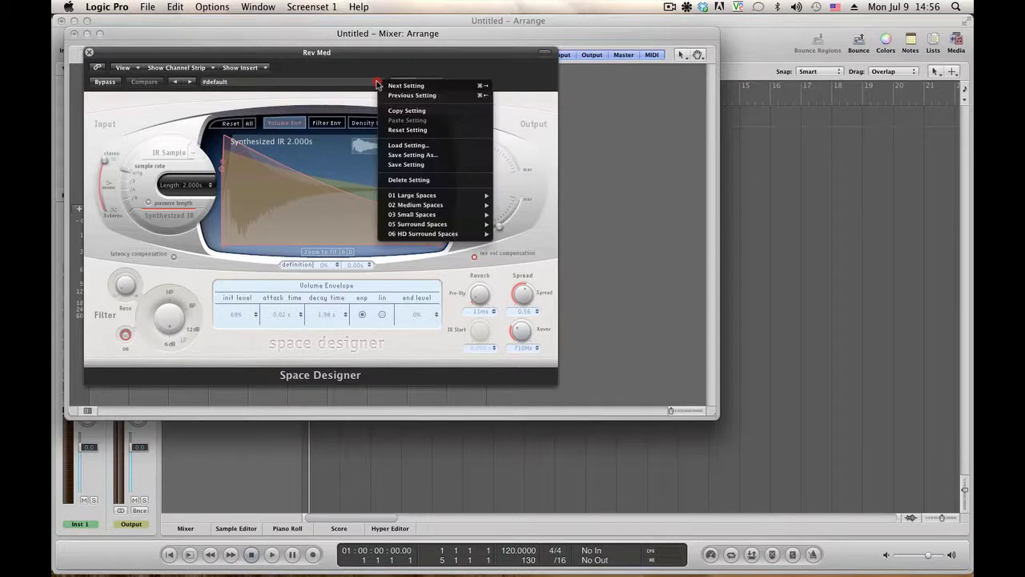
{"action": "mouse_move", "coordinate": [451, 207]}
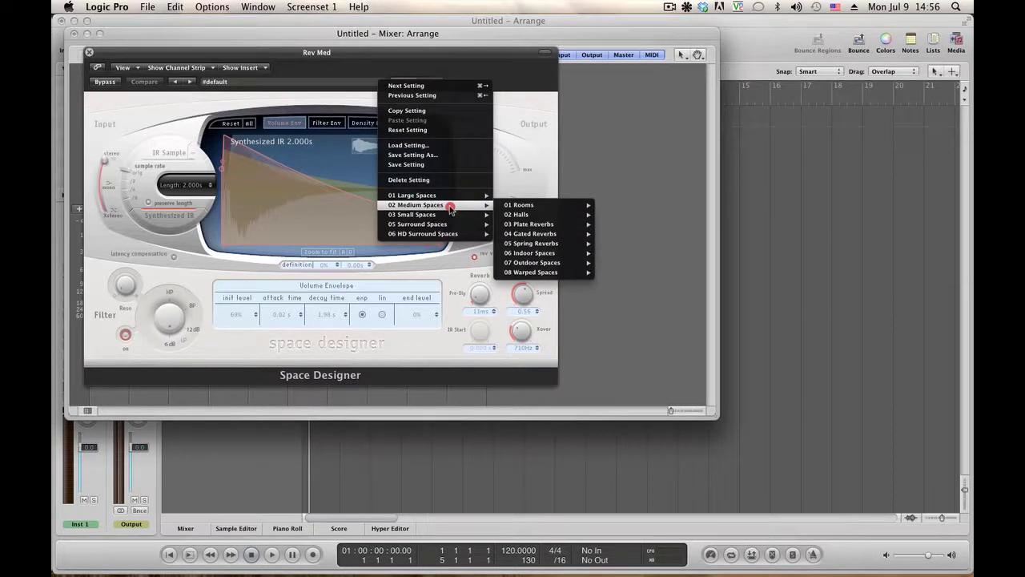
{"action": "mouse_move", "coordinate": [567, 217]}
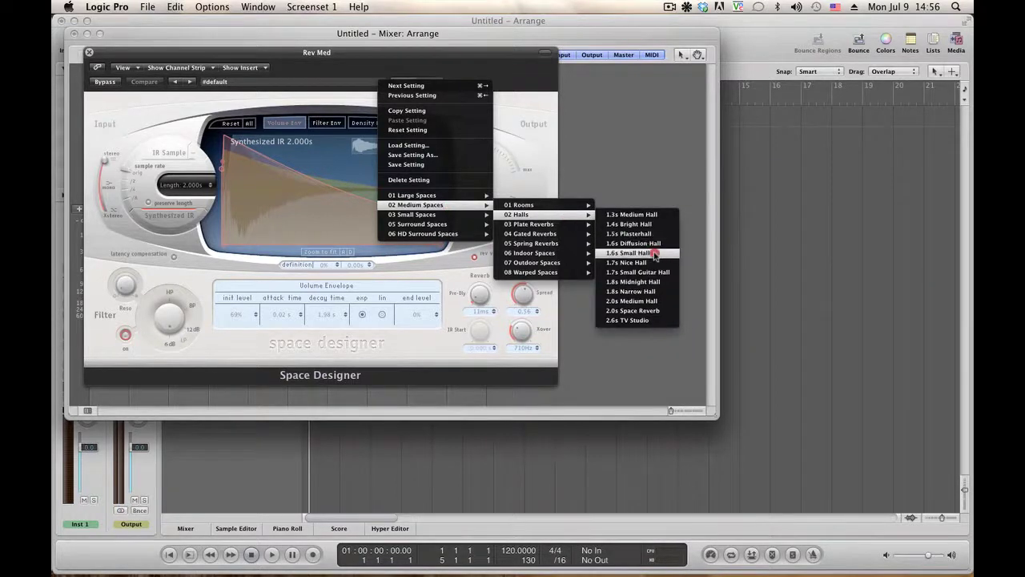
{"action": "left_click", "coordinate": [654, 300]}
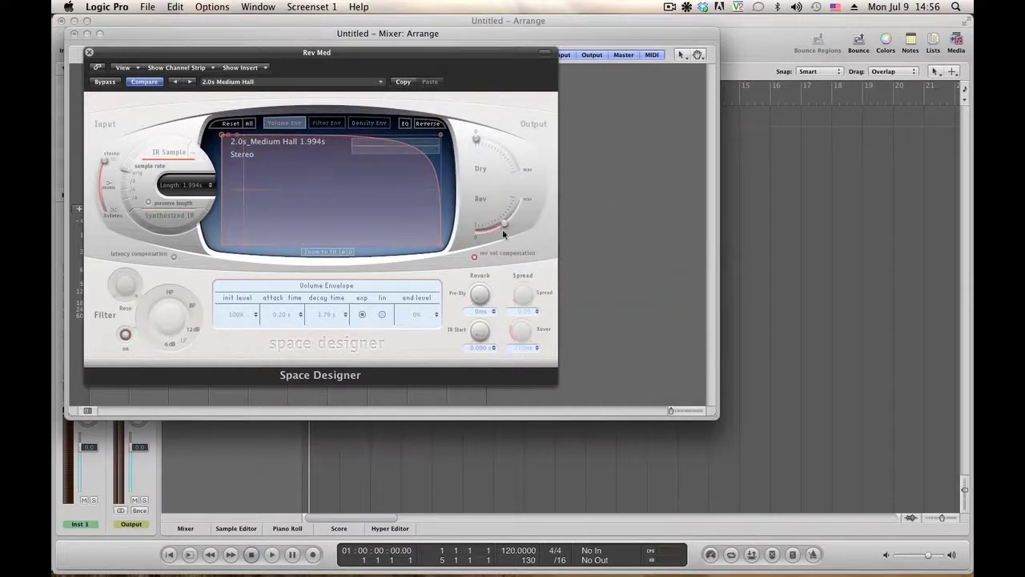
{"action": "left_click_drag", "start_coordinate": [503, 233], "coordinate": [522, 198]}
{"action": "left_click", "coordinate": [472, 138]}
{"action": "left_click", "coordinate": [90, 54]}
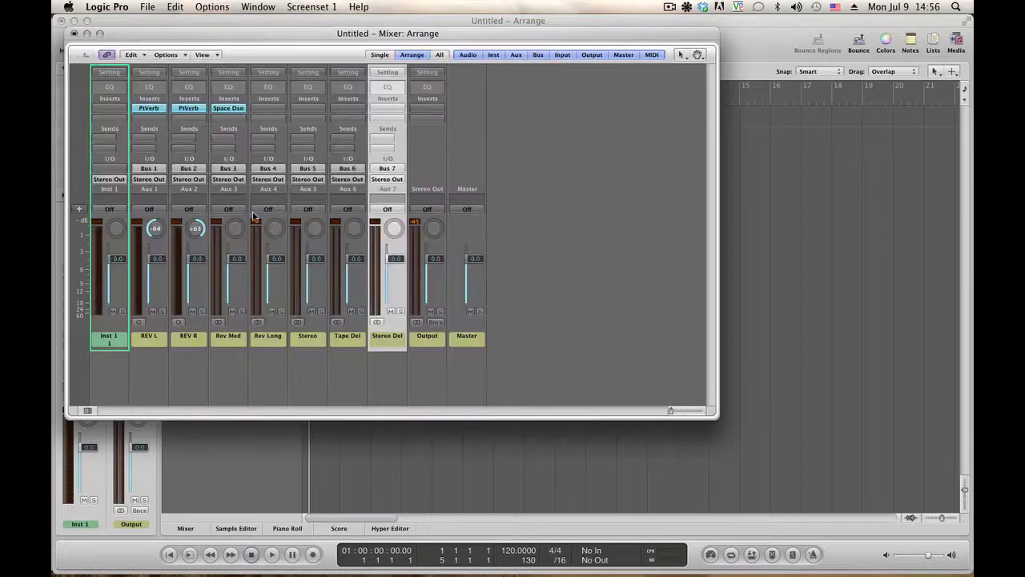
- Insert the stereo Space Designer reverb in the first insert slot of the Rev Long channel strip
{"action": "left_click", "coordinate": [265, 109]}
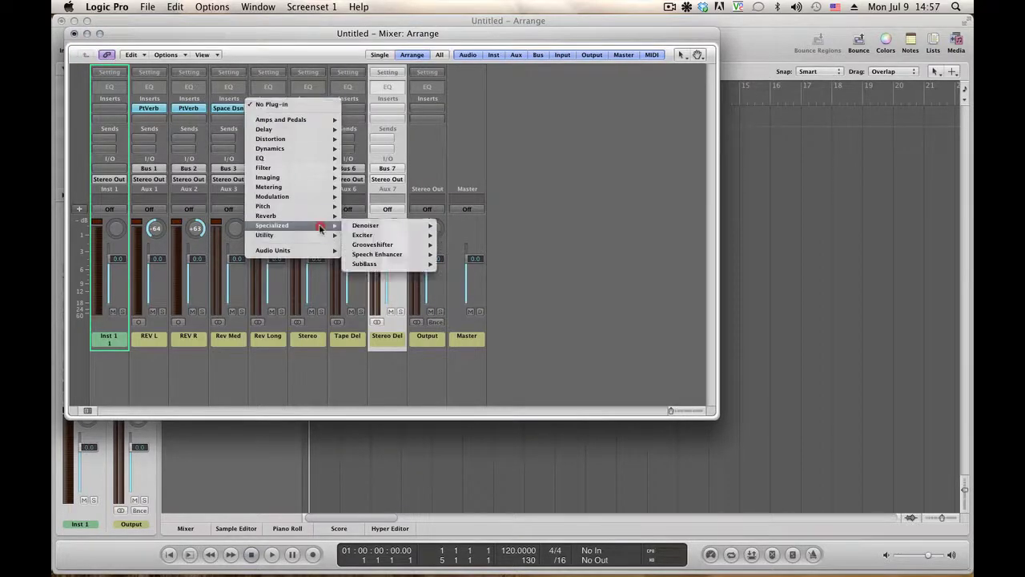
{"action": "mouse_move", "coordinate": [327, 218]}
{"action": "mouse_move", "coordinate": [401, 263]}
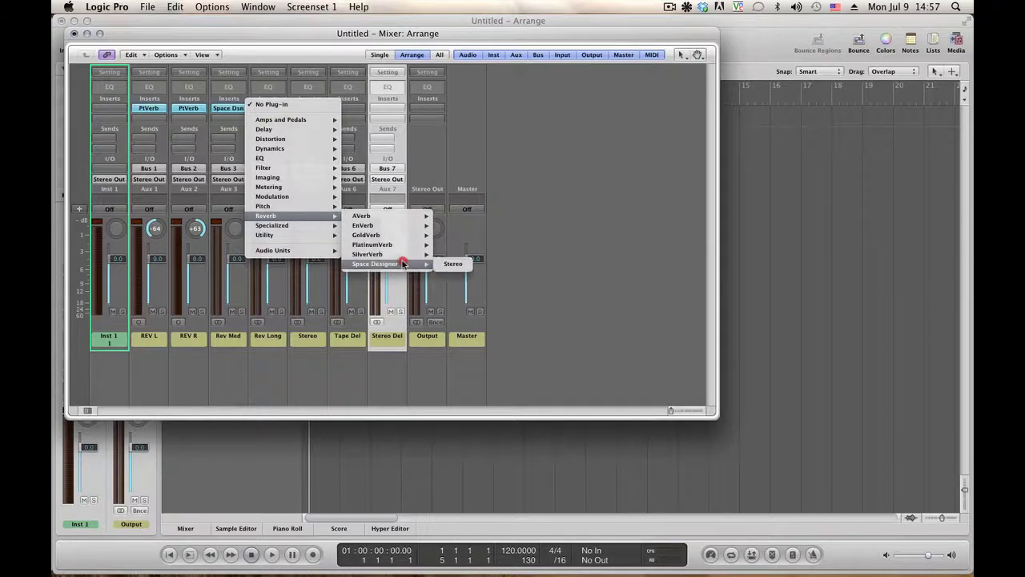
{"action": "left_click", "coordinate": [451, 264]}
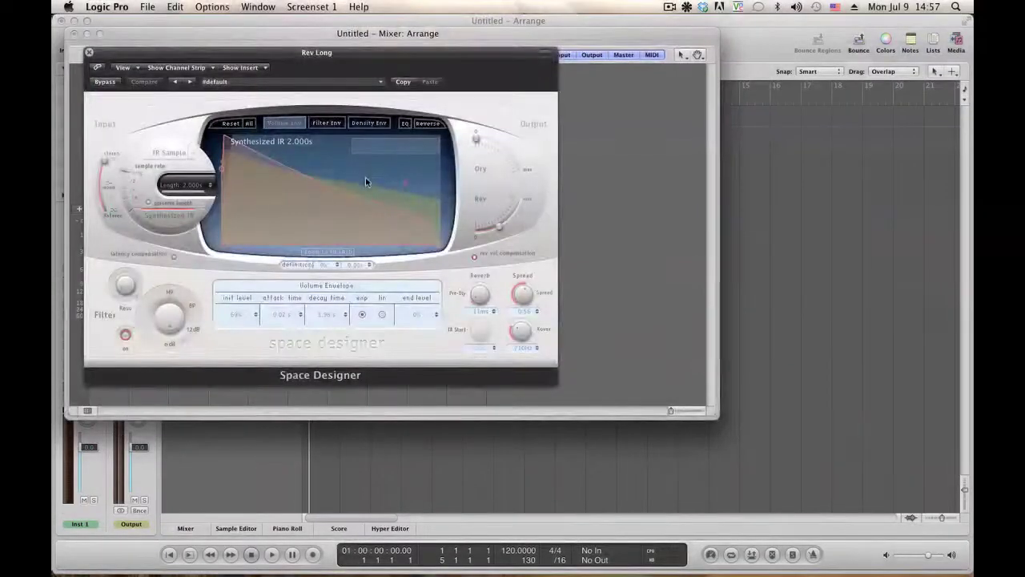
- Load the 03.4s Warm Hall setting from the large halls in Rev Long's Space Designer
{"action": "left_click", "coordinate": [375, 84]}
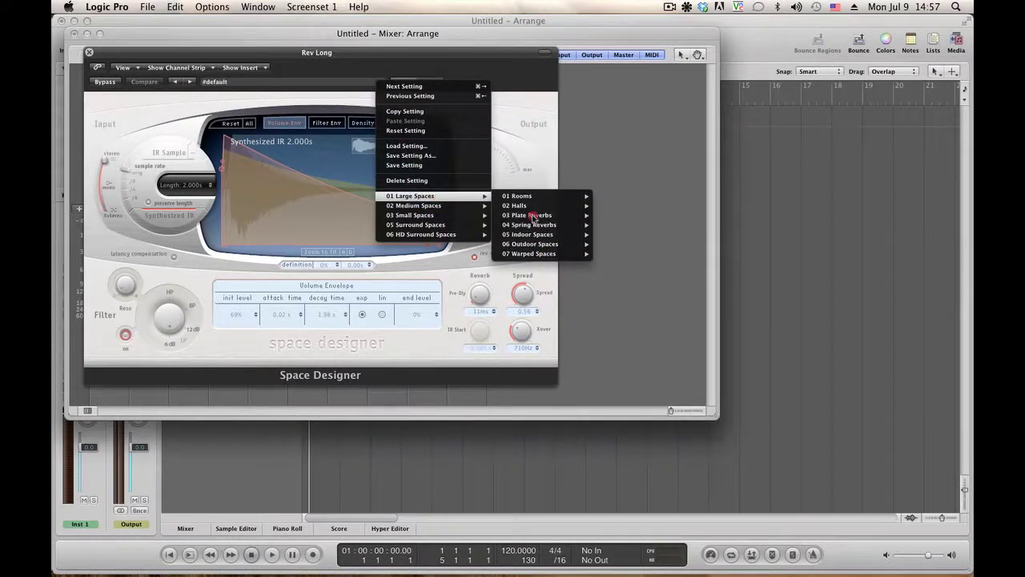
{"action": "mouse_move", "coordinate": [542, 210]}
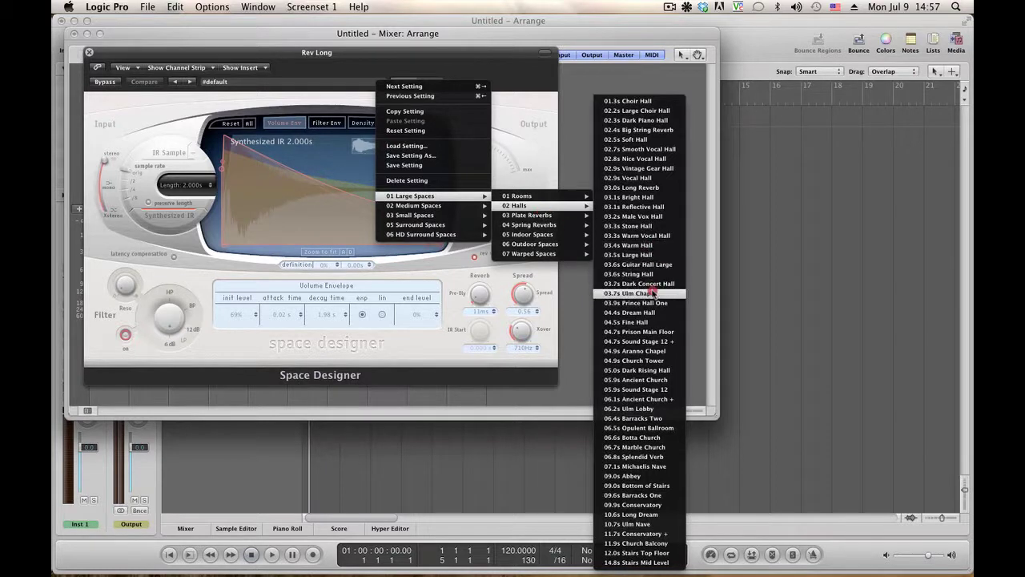
{"action": "left_click", "coordinate": [655, 245]}
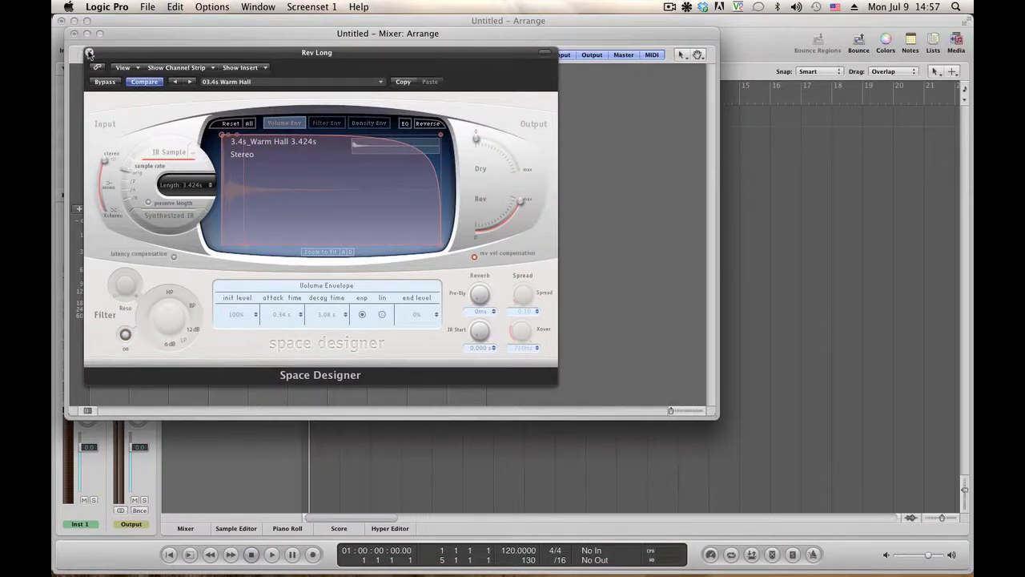
{"action": "left_click", "coordinate": [89, 52]}
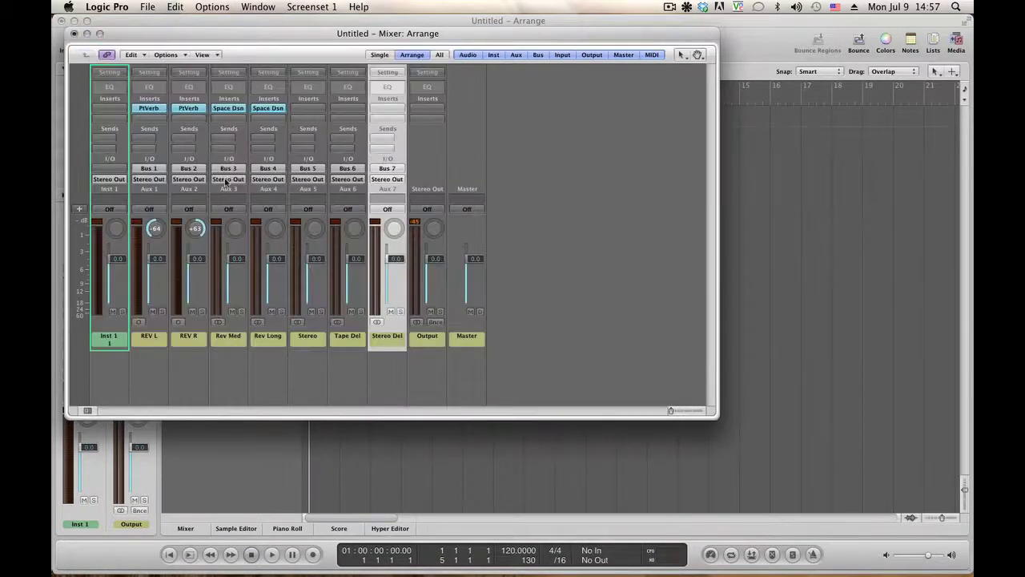
- Insert the stereo Sample Delay in the first insert slot of the Stereo channel strip and slightly adjust its right delay
{"action": "left_click", "coordinate": [311, 109]}
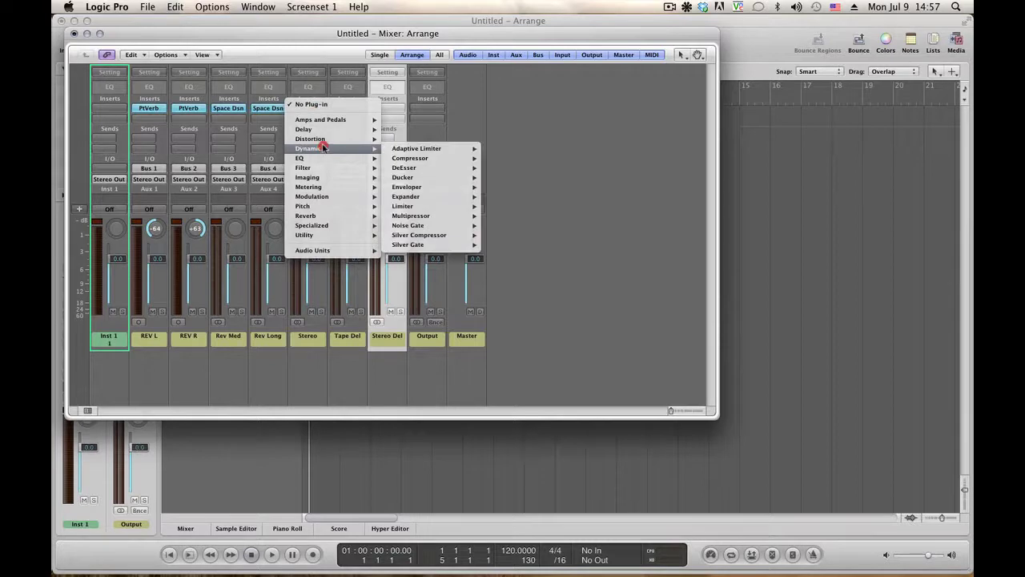
{"action": "mouse_move", "coordinate": [324, 131]}
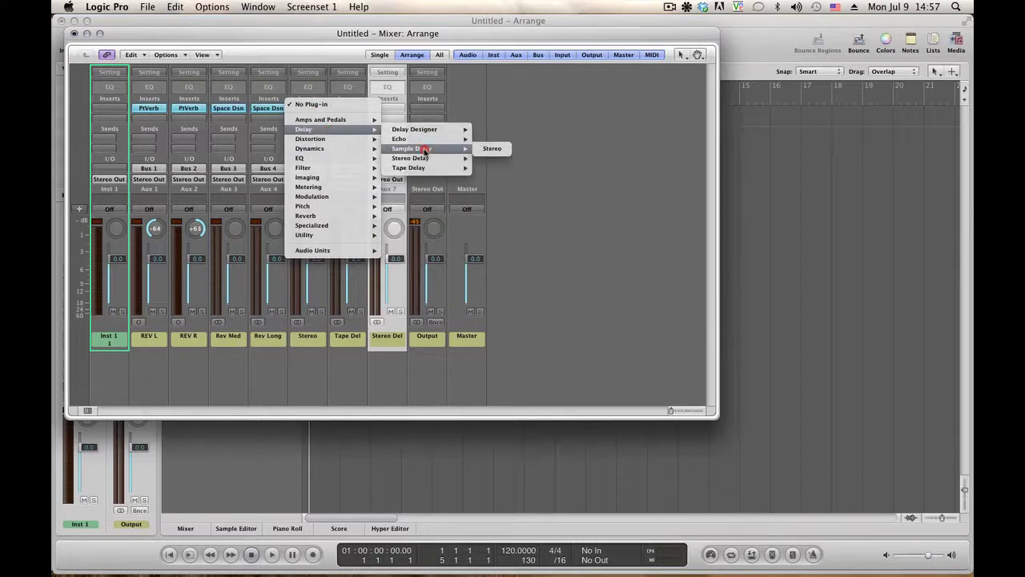
{"action": "left_click", "coordinate": [497, 151]}
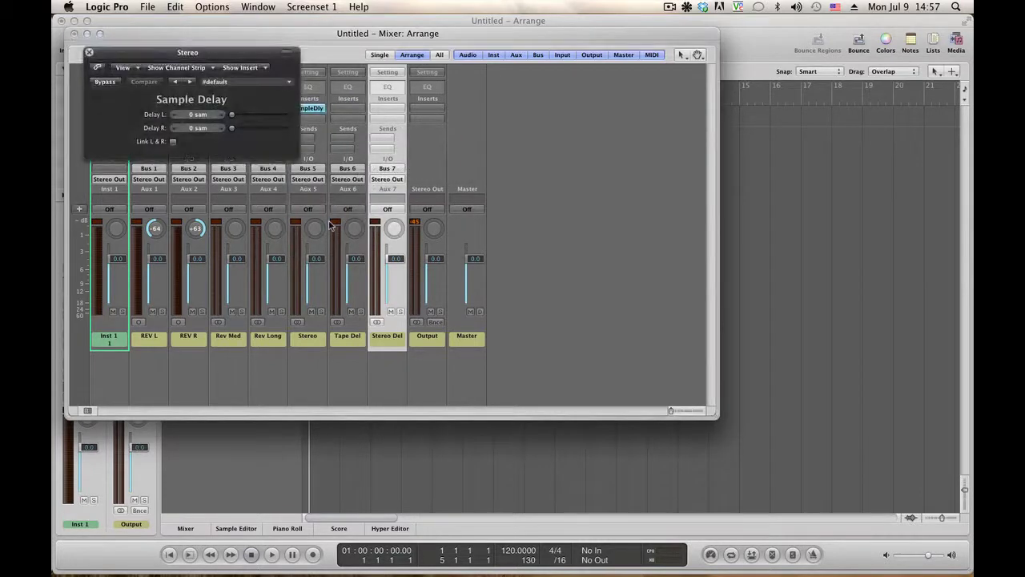
{"action": "left_click_drag", "start_coordinate": [232, 129], "coordinate": [233, 133]}
{"action": "left_click", "coordinate": [89, 52]}
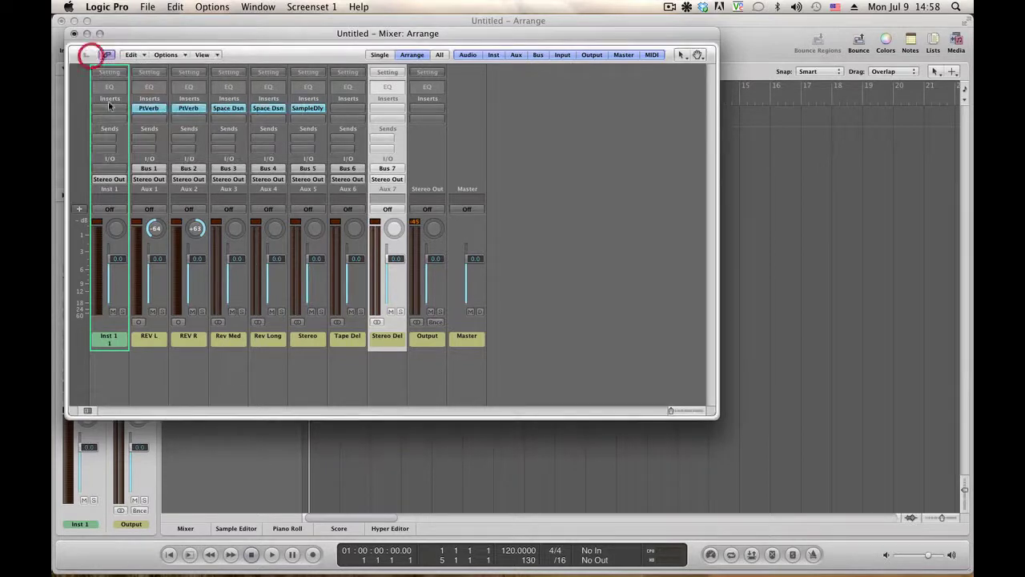
- Insert the stereo Tape Delay in the first insert slot of the Tape Del channel strip and raise its low cut
{"action": "left_click", "coordinate": [346, 109]}
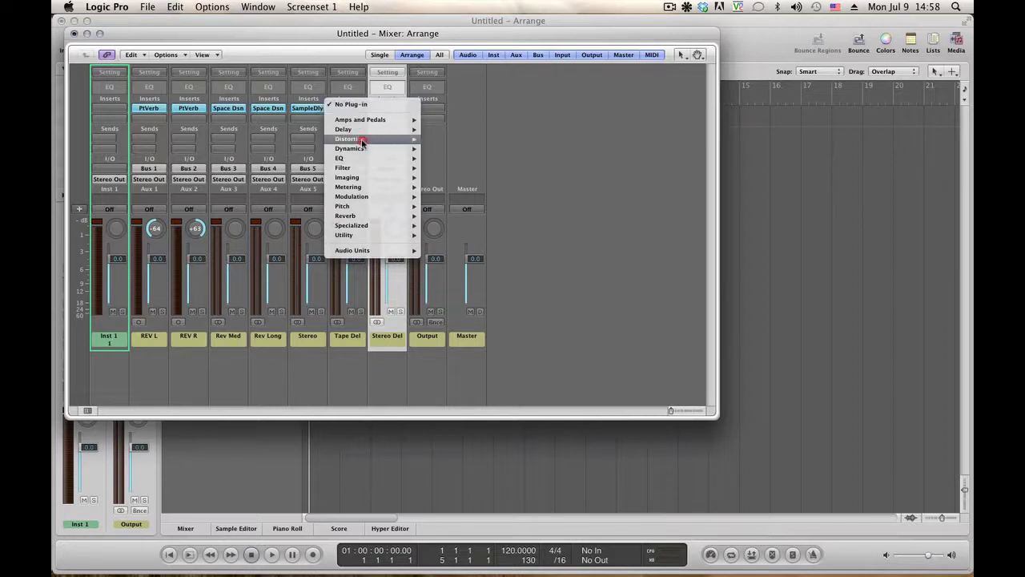
{"action": "mouse_move", "coordinate": [368, 129]}
{"action": "mouse_move", "coordinate": [494, 160]}
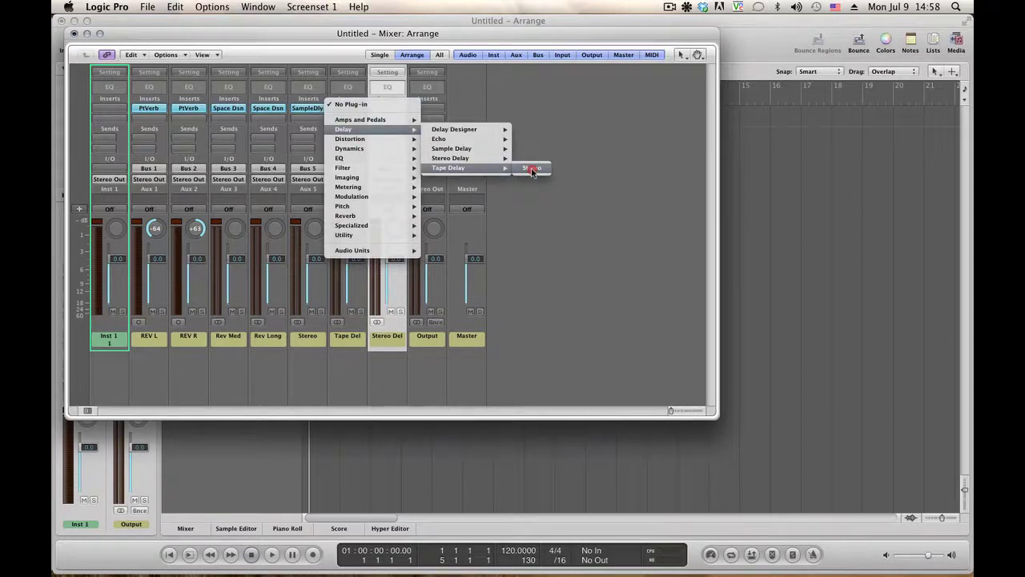
{"action": "left_click", "coordinate": [531, 168]}
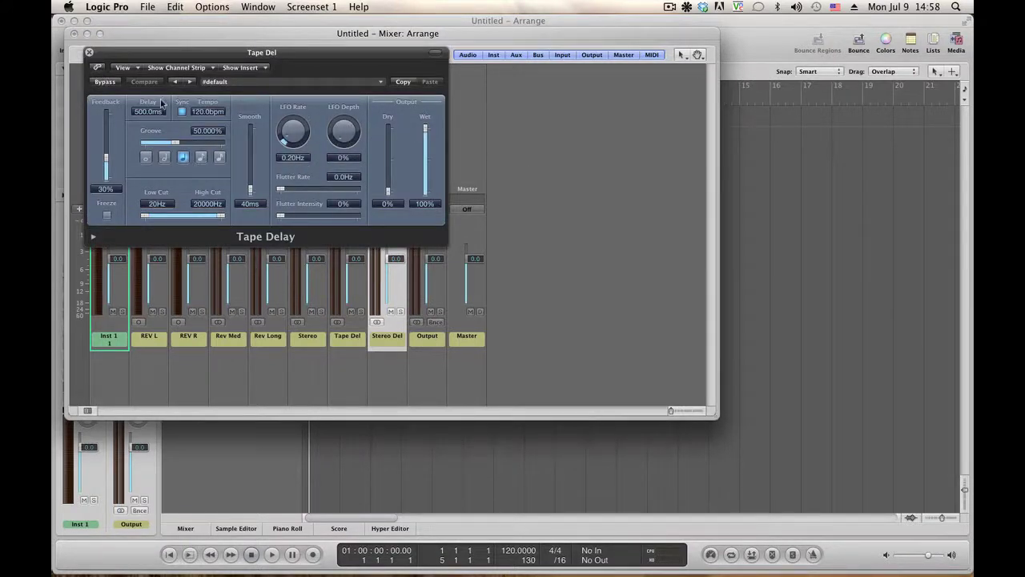
{"action": "left_click_drag", "start_coordinate": [144, 215], "coordinate": [173, 218]}
{"action": "left_click", "coordinate": [90, 54]}
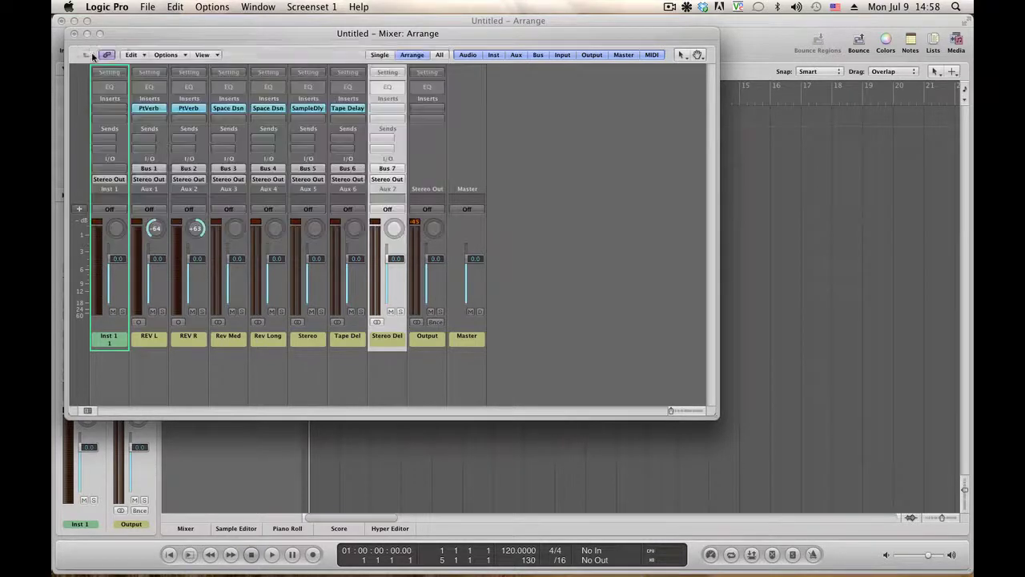
- Insert Stereo Delay in the first insert slot of the Stereo Del channel strip and toggle its Beat Sync off and on again
{"action": "left_click", "coordinate": [392, 109]}
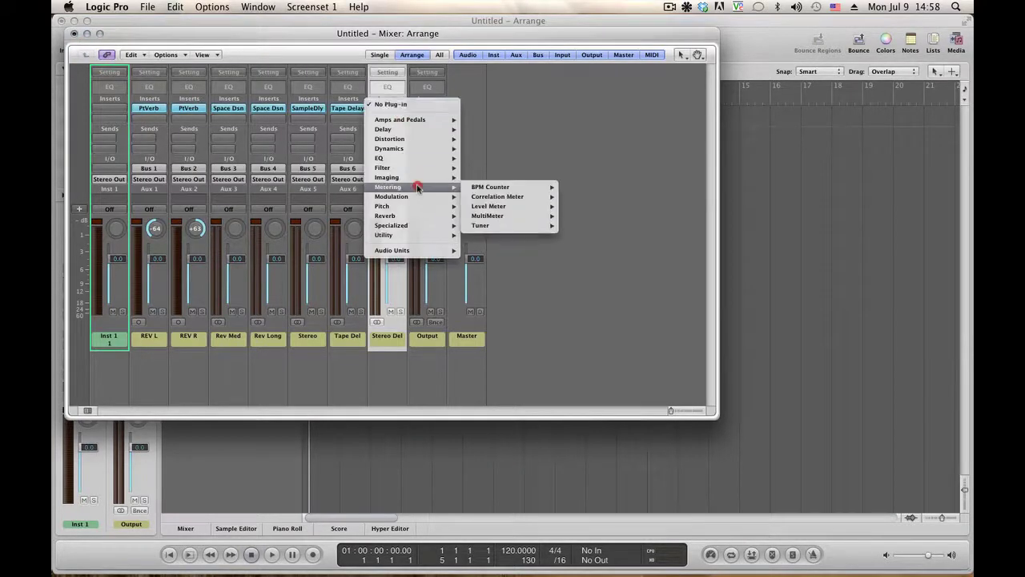
{"action": "mouse_move", "coordinate": [428, 129]}
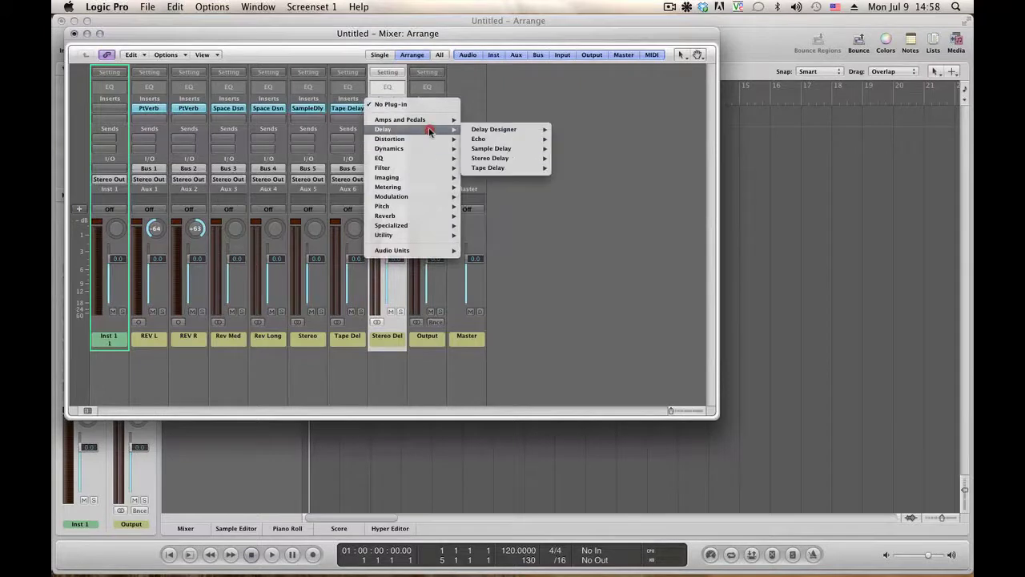
{"action": "left_click", "coordinate": [561, 158]}
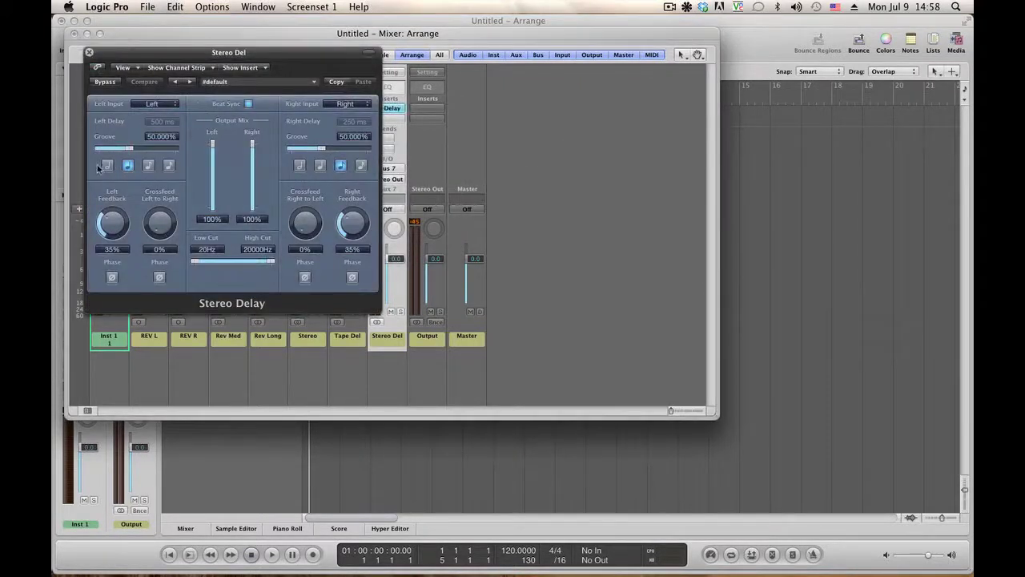
{"action": "left_click", "coordinate": [250, 104]}
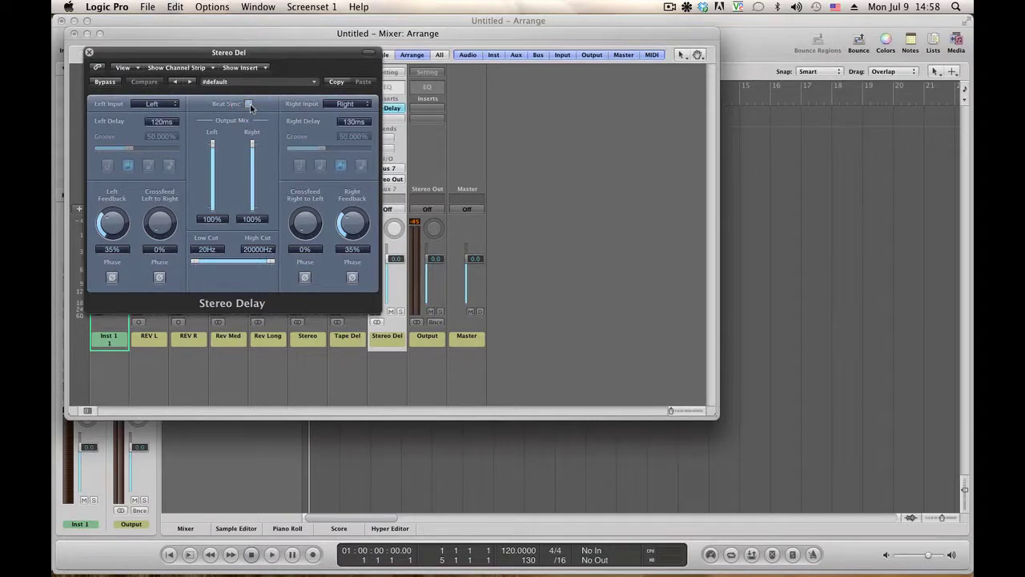
{"action": "left_click", "coordinate": [250, 105]}
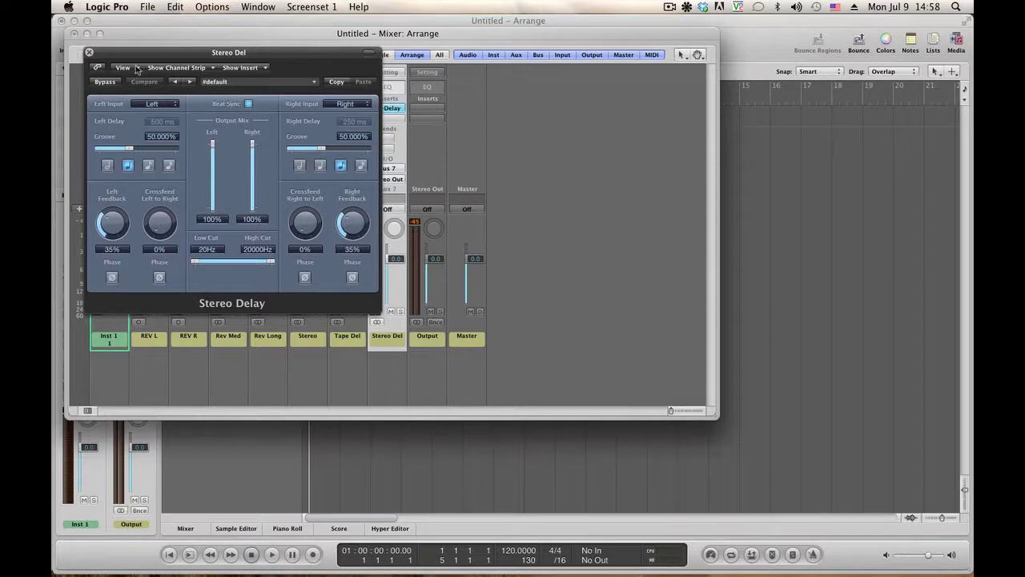
{"action": "left_click", "coordinate": [89, 54]}
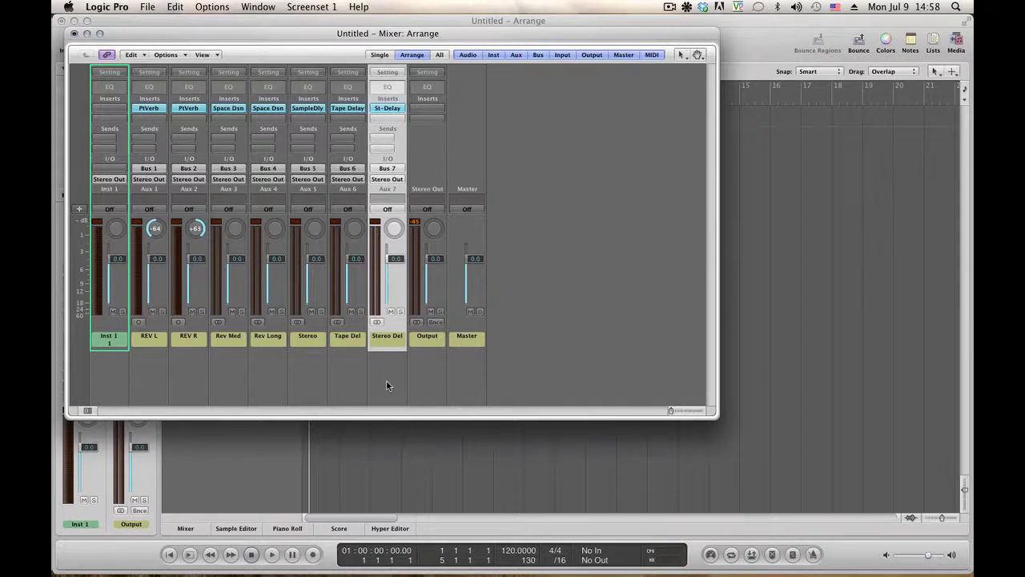
- Examine the output and bus routing options for the auxiliary channel strips from REV L to Stereo Del, and close the Mixer
{"action": "left_click_drag", "start_coordinate": [386, 379], "coordinate": [166, 321]}
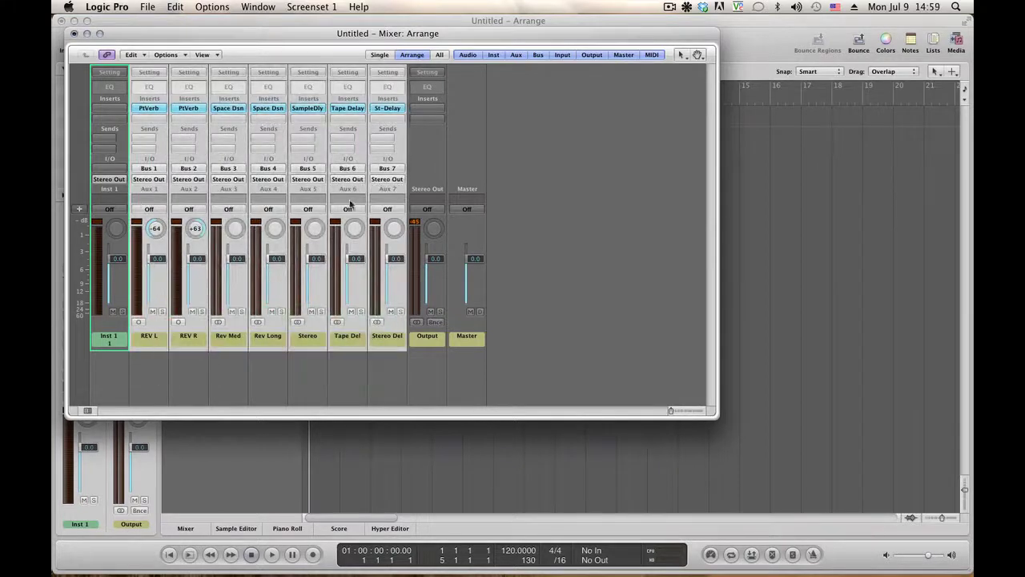
{"action": "left_click", "coordinate": [387, 179]}
{"action": "mouse_move", "coordinate": [406, 223]}
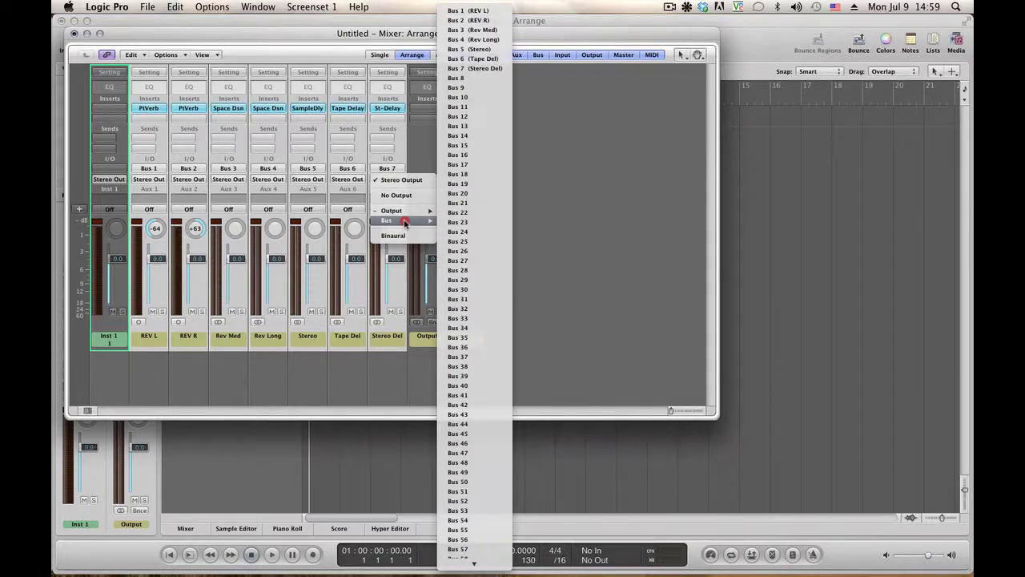
{"action": "left_click", "coordinate": [306, 391]}
{"action": "left_click", "coordinate": [594, 302]}
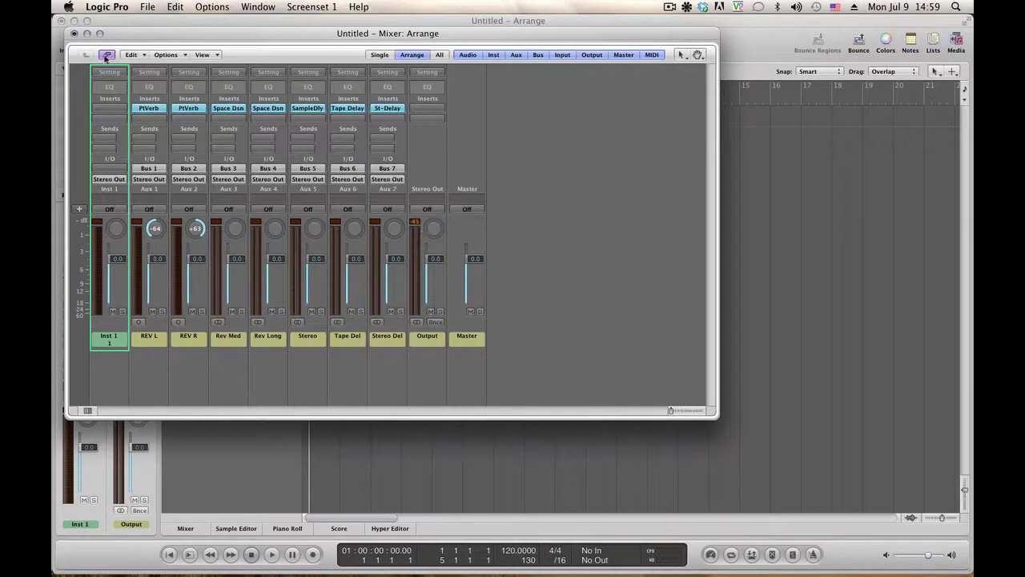
{"action": "left_click", "coordinate": [73, 33]}
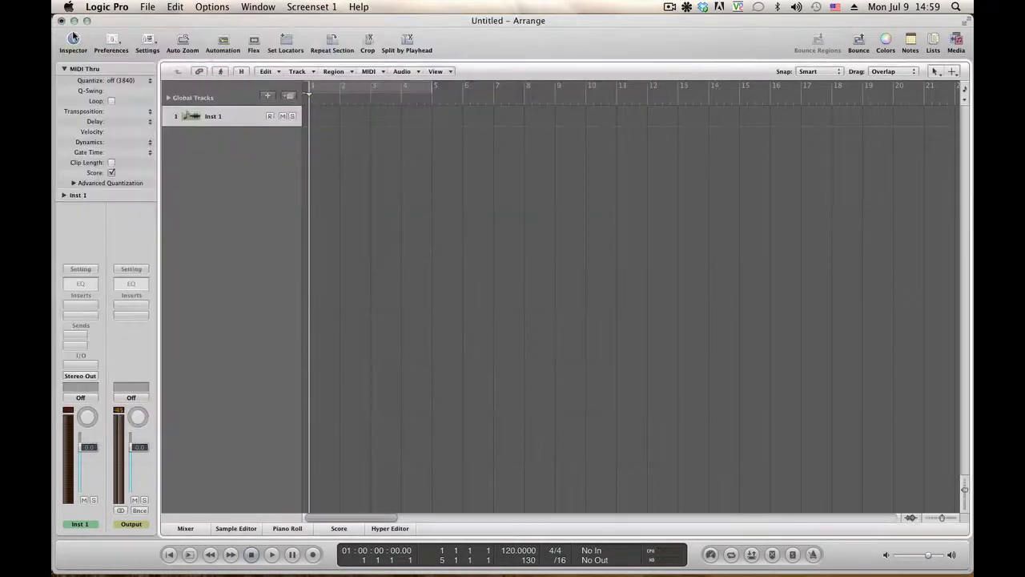
- Begin saving the project under a new name and choose the Mister J folder inside Music/Logic on the MISTER J drive
{"action": "left_click", "coordinate": [148, 7]}
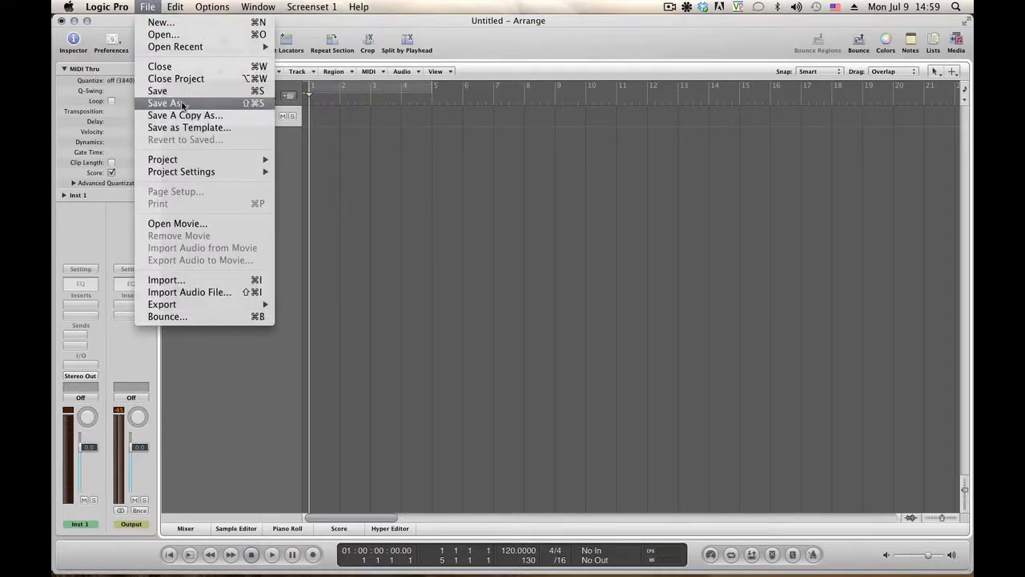
{"action": "left_click", "coordinate": [182, 104]}
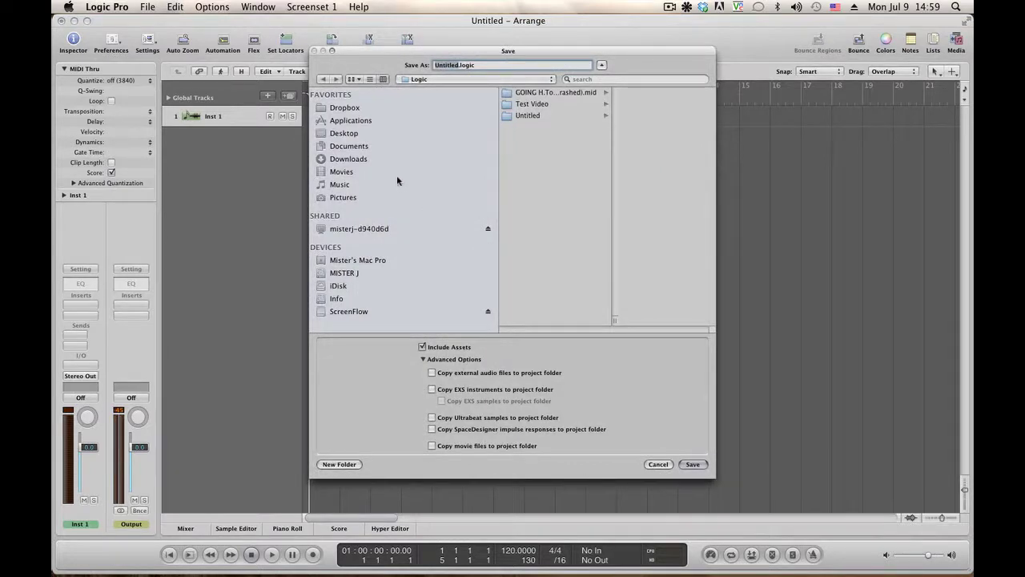
{"action": "left_click", "coordinate": [339, 274]}
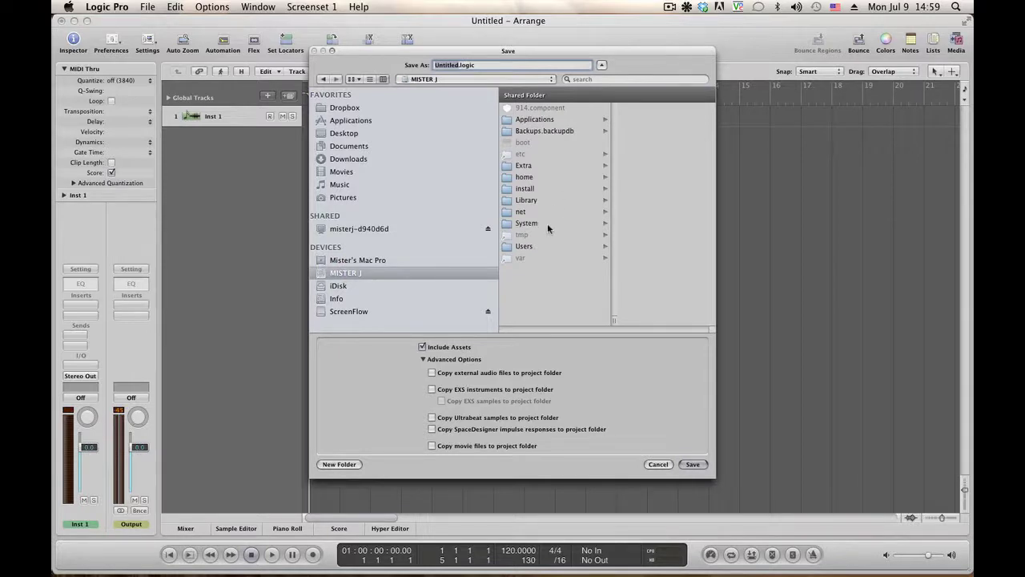
{"action": "left_click", "coordinate": [524, 246]}
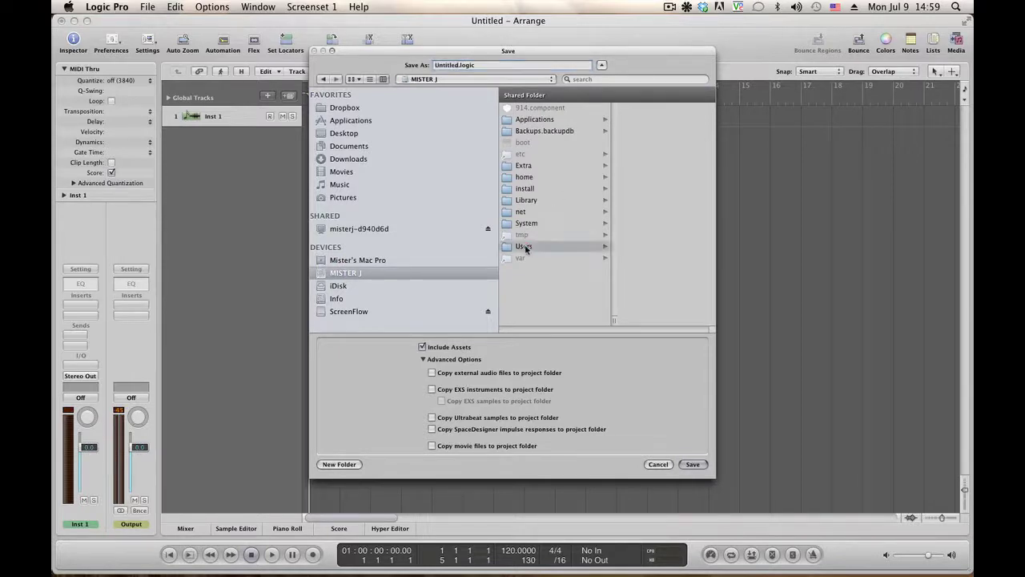
{"action": "left_click", "coordinate": [624, 107]}
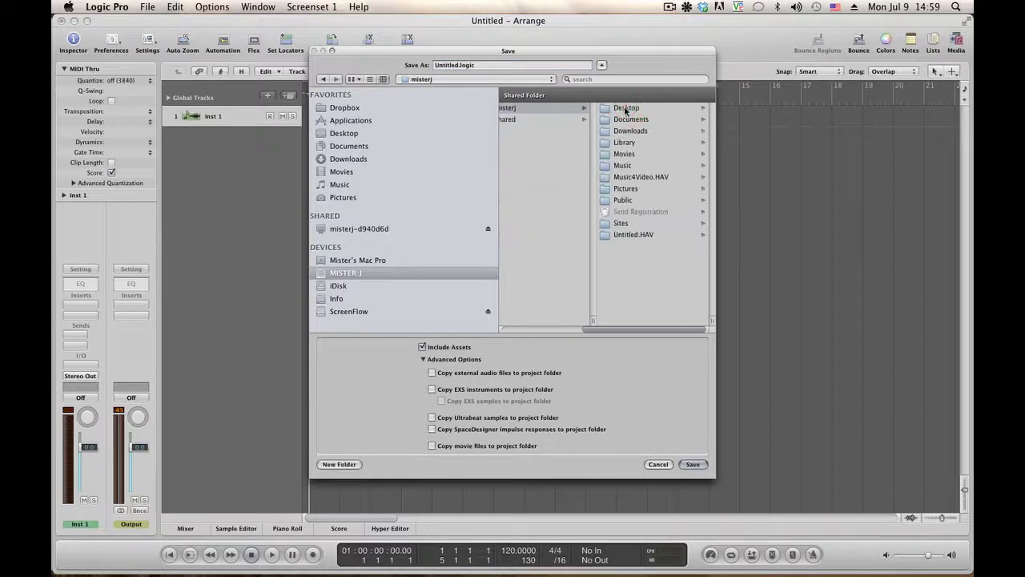
{"action": "left_click", "coordinate": [630, 165]}
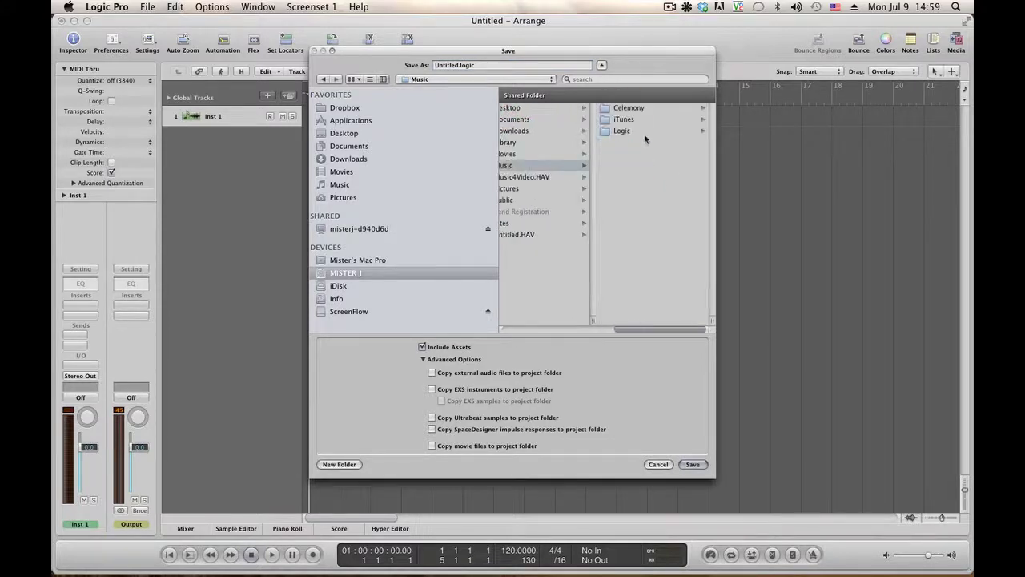
{"action": "left_click", "coordinate": [631, 131]}
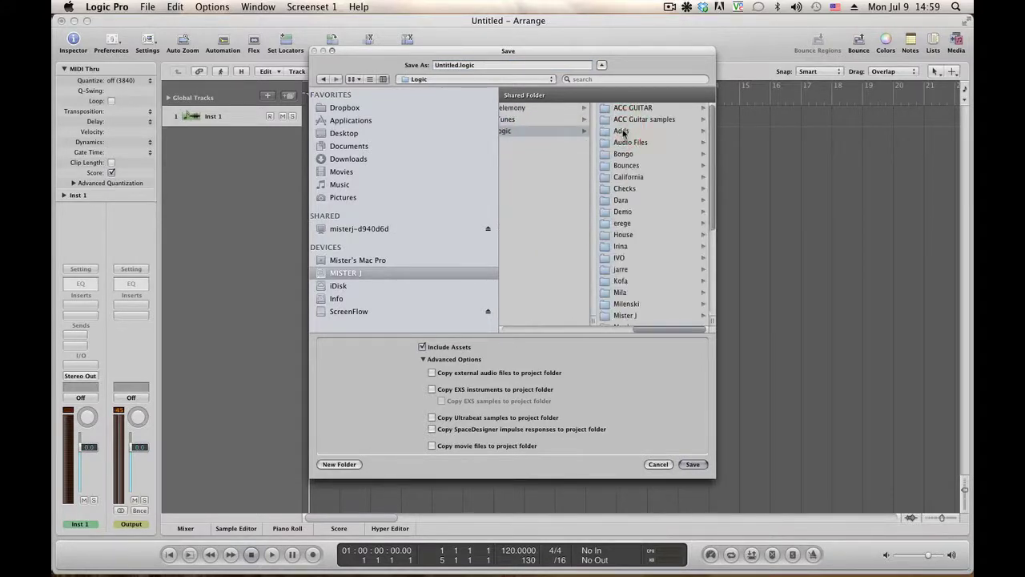
{"action": "left_click", "coordinate": [624, 315]}
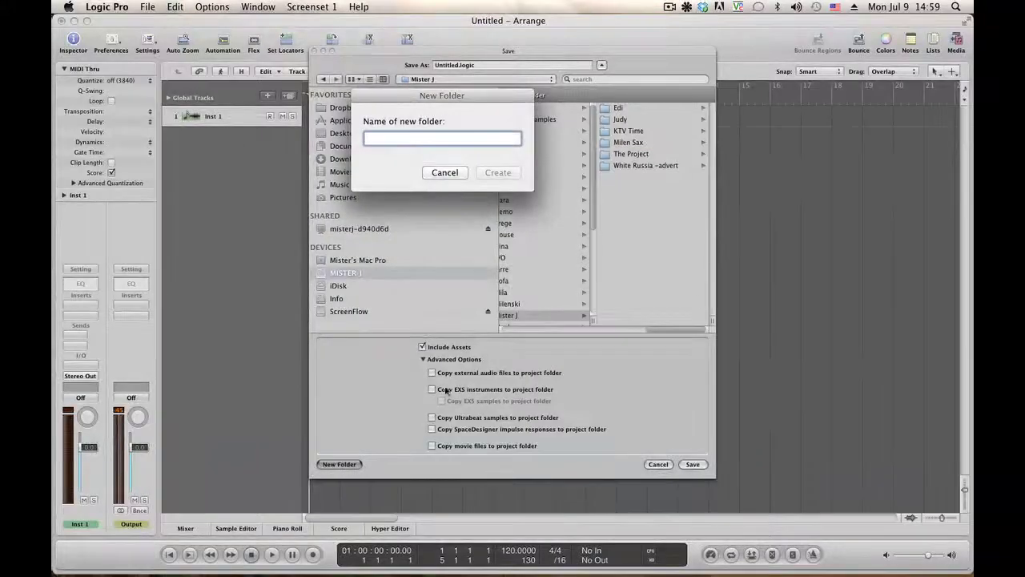
- Create a new folder named Free Mix in the chosen save location
{"action": "type", "text": "Free"}
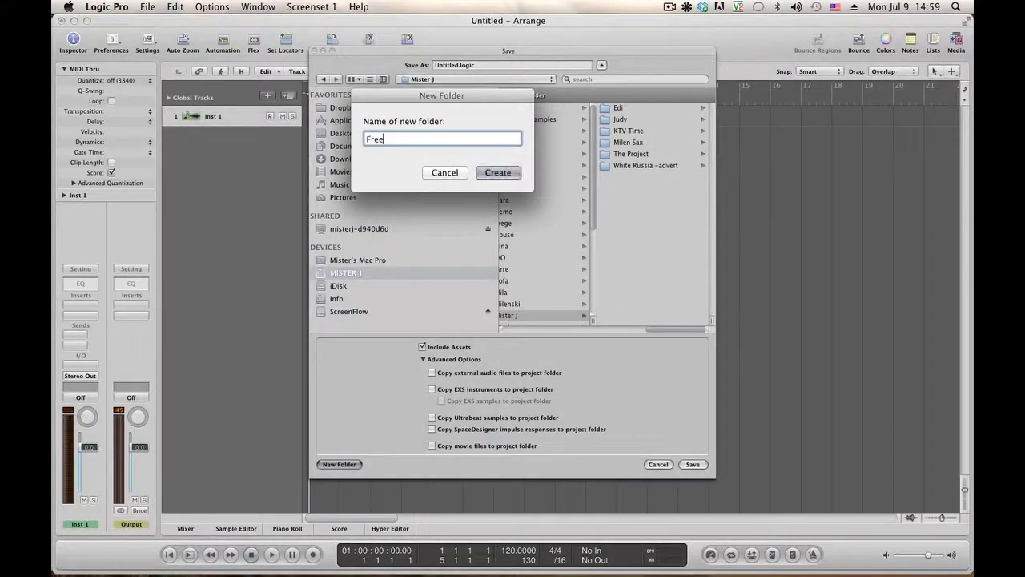
{"action": "type", "text": " Mix"}
{"action": "left_click", "coordinate": [498, 173]}
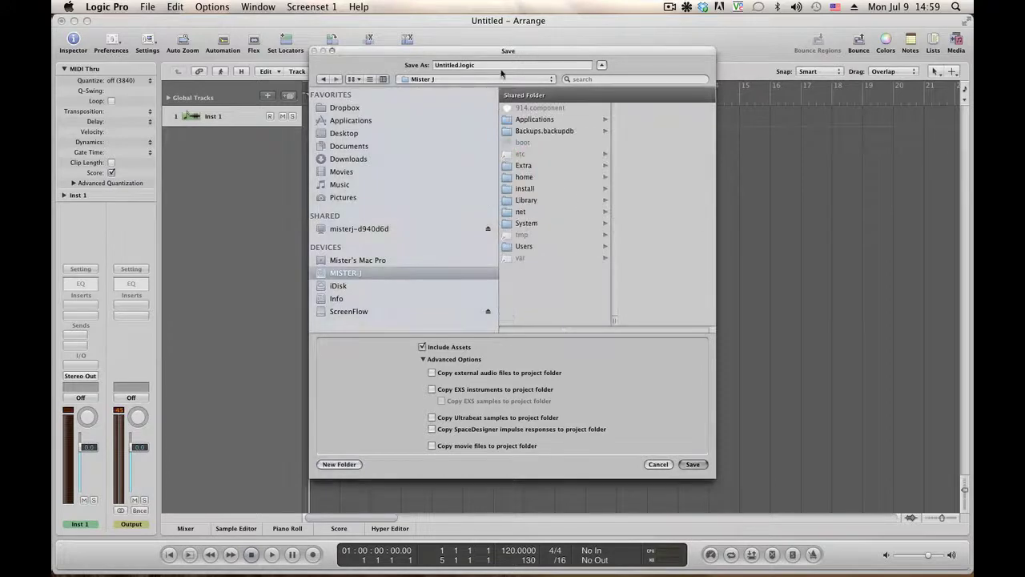
- Name the project Free Mix and save it
{"action": "triple_click", "coordinate": [491, 67]}
{"action": "type", "text": "Free Mix"}
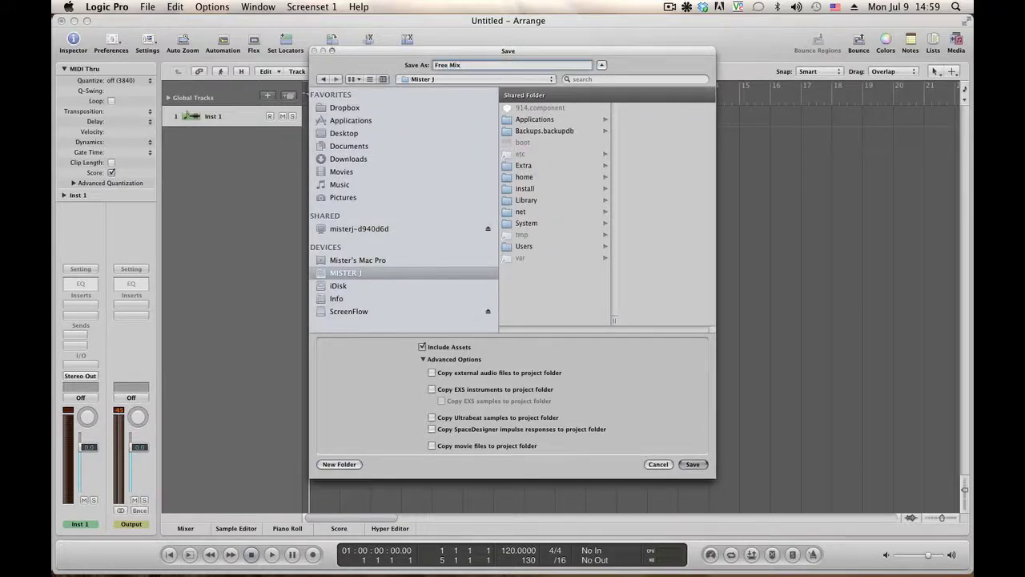
{"action": "key", "text": "Return"}
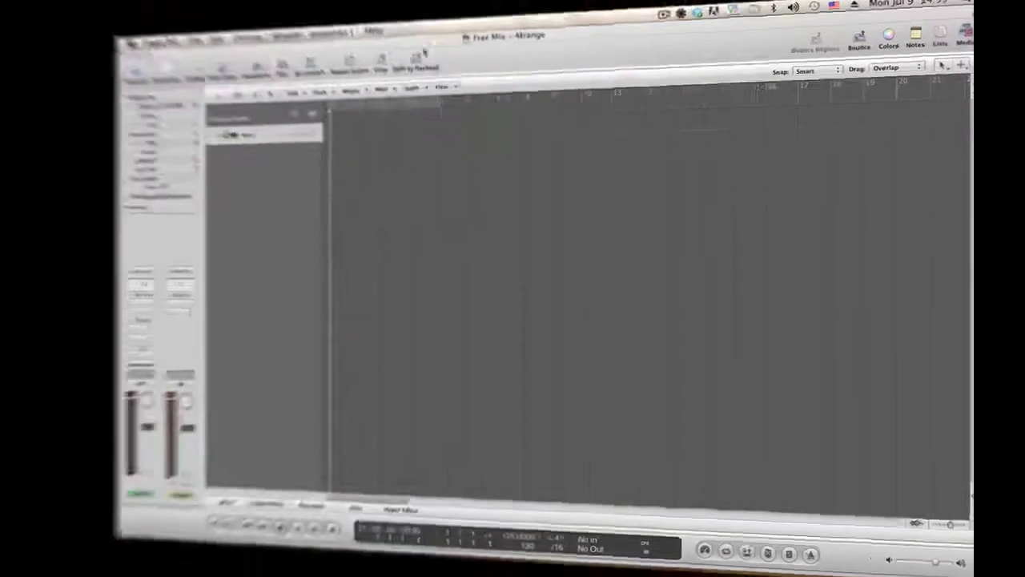